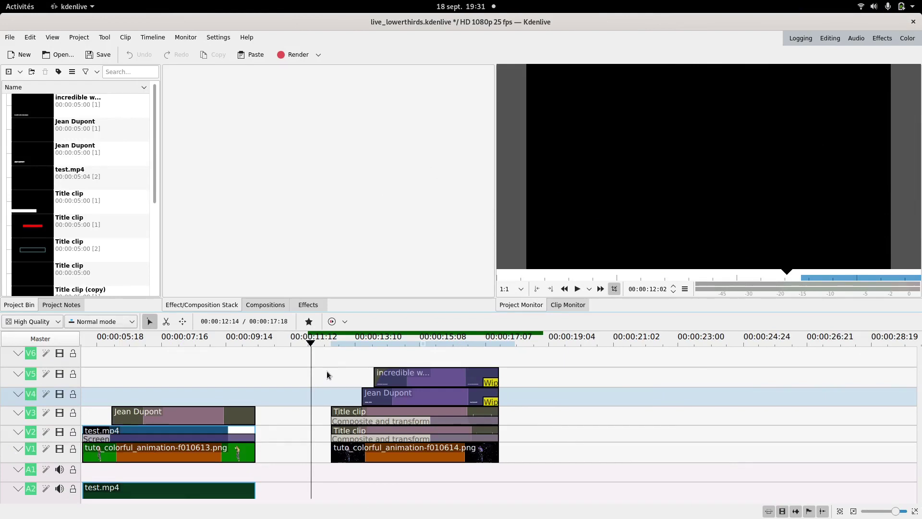
Step: Play the timeline to preview the existing lower-third over the dancing animation
key(space)
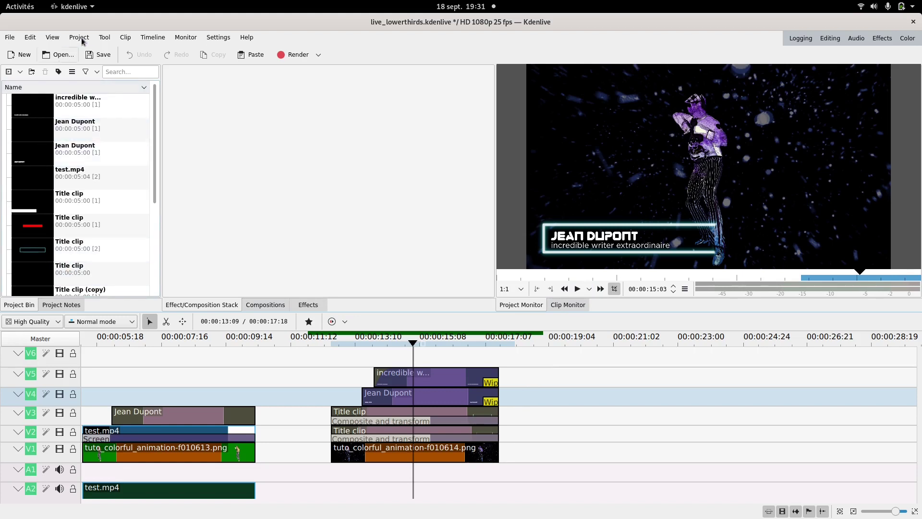
Step: Preview the cyan-box title, then draw a rectangle near the frame centre in a new title clip
click(32, 254)
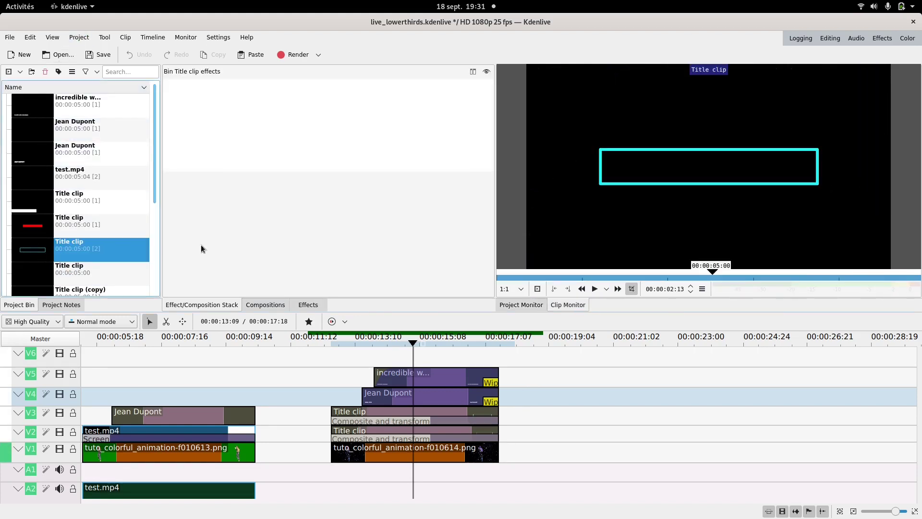
click(77, 36)
click(94, 90)
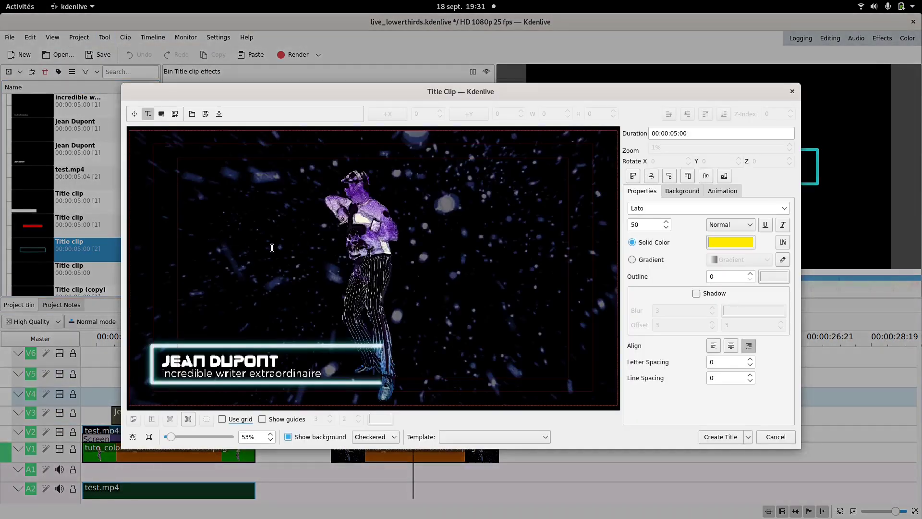
key(alt+r)
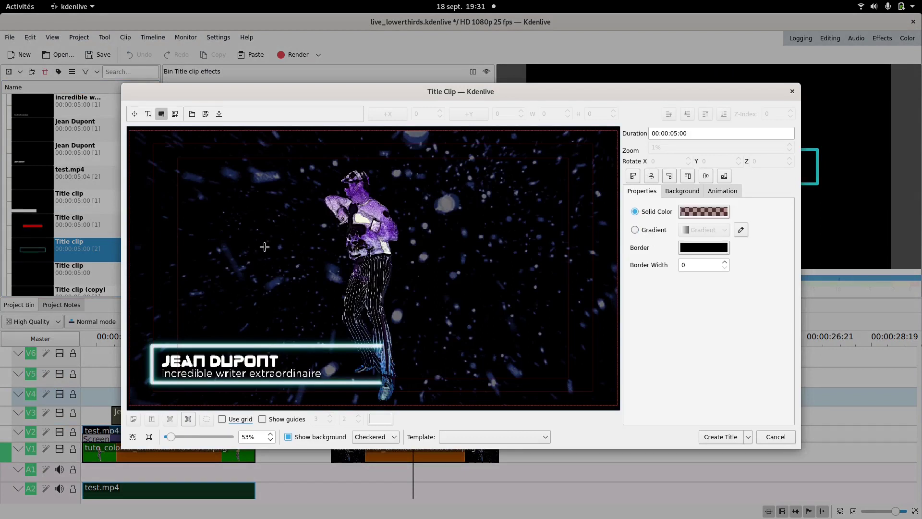
drag(264, 246, 504, 288)
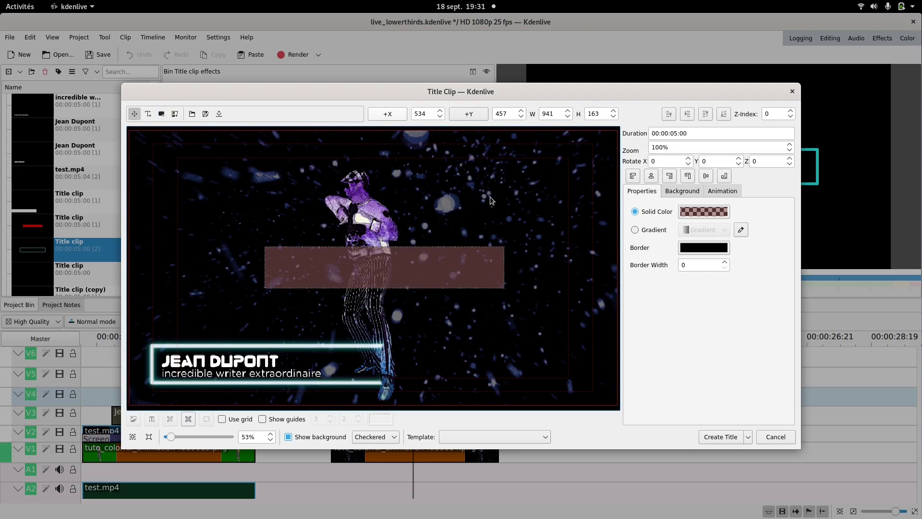
Step: Give the rectangle a fully transparent fill and a 20-pixel bright yellow #ffee00 border
click(697, 212)
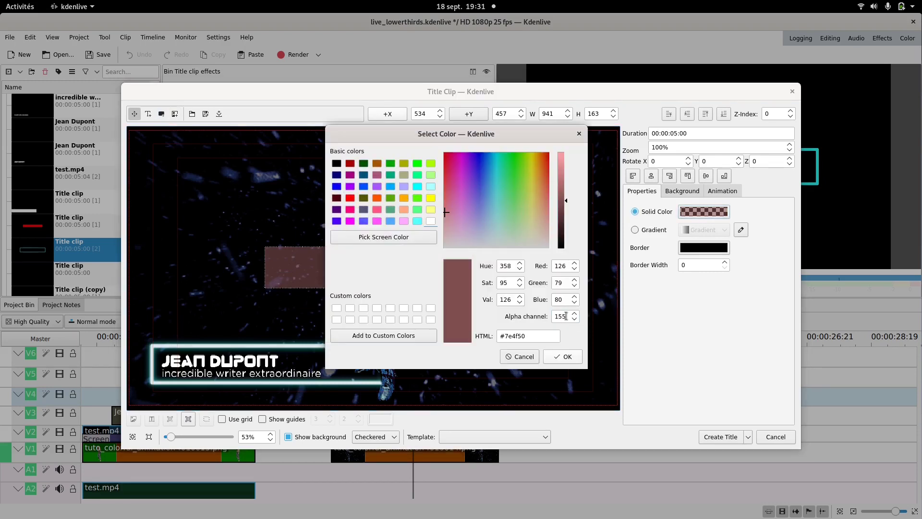
drag(566, 315, 530, 312)
click(567, 353)
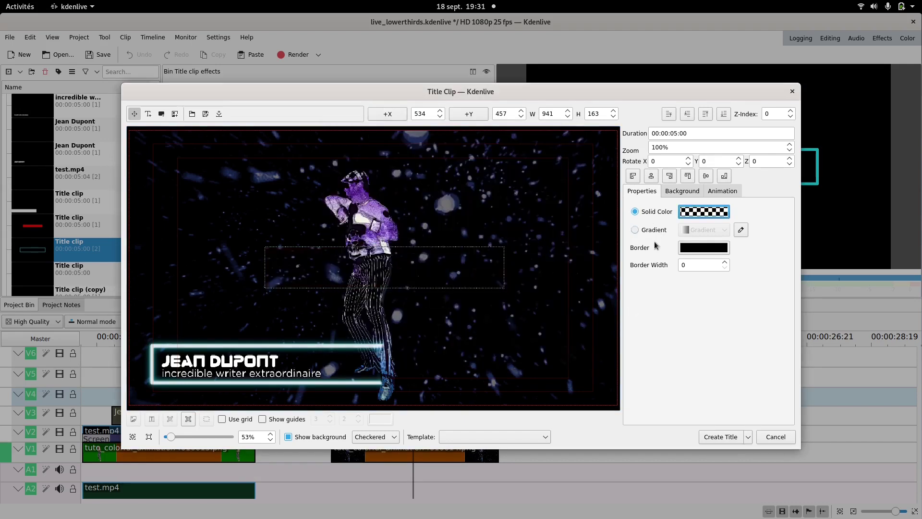
click(690, 248)
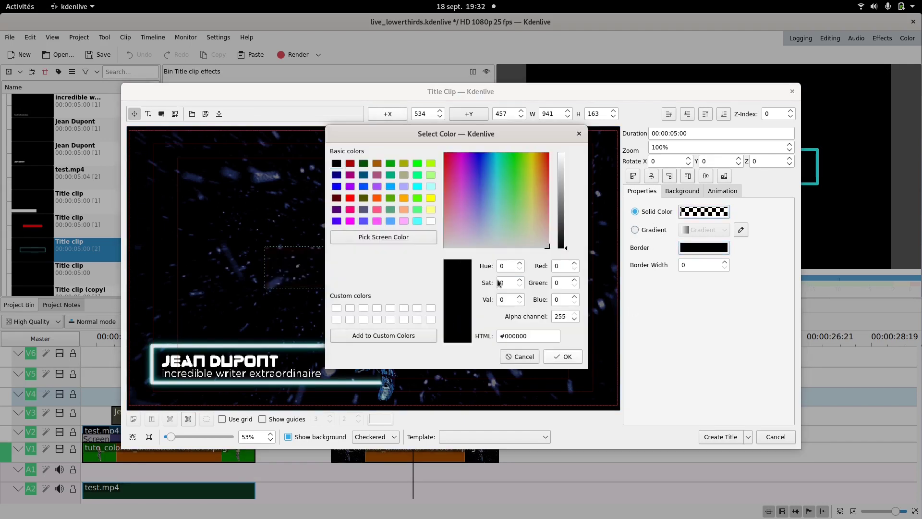
drag(484, 180, 558, 138)
drag(529, 178, 534, 154)
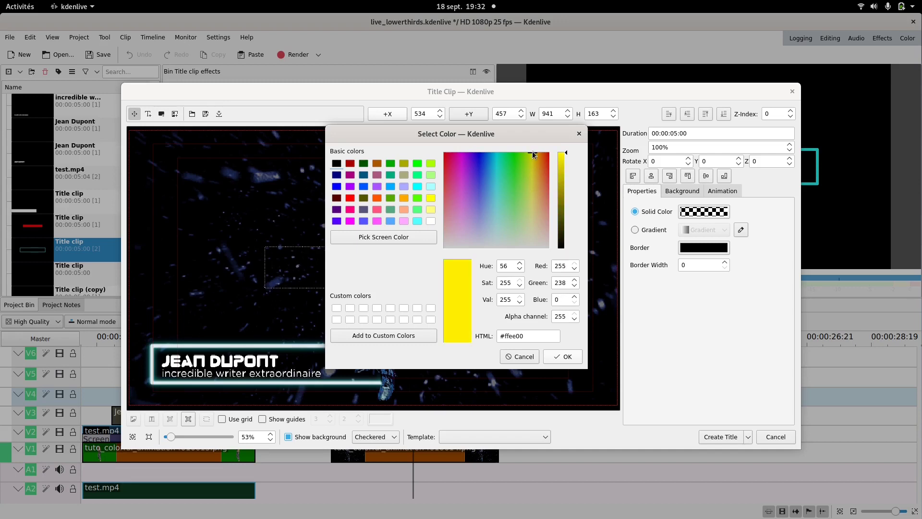
click(566, 358)
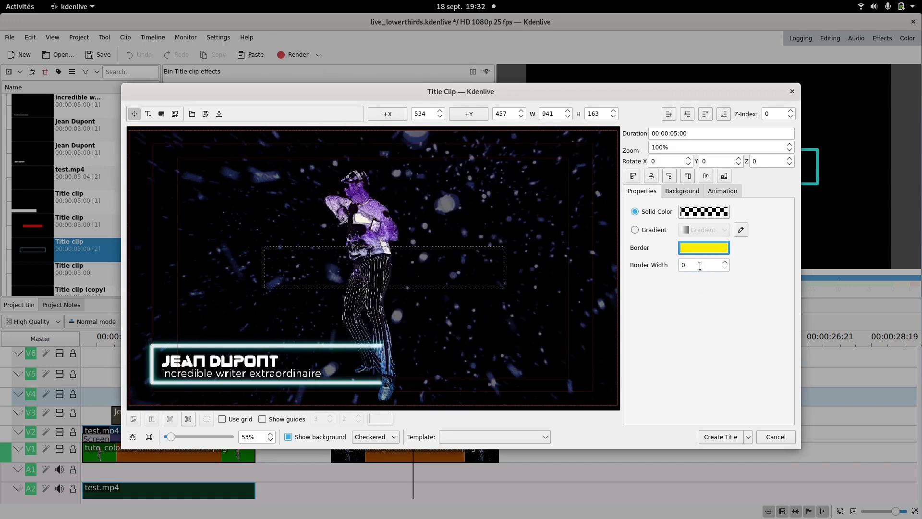
double_click(700, 266)
text(20)
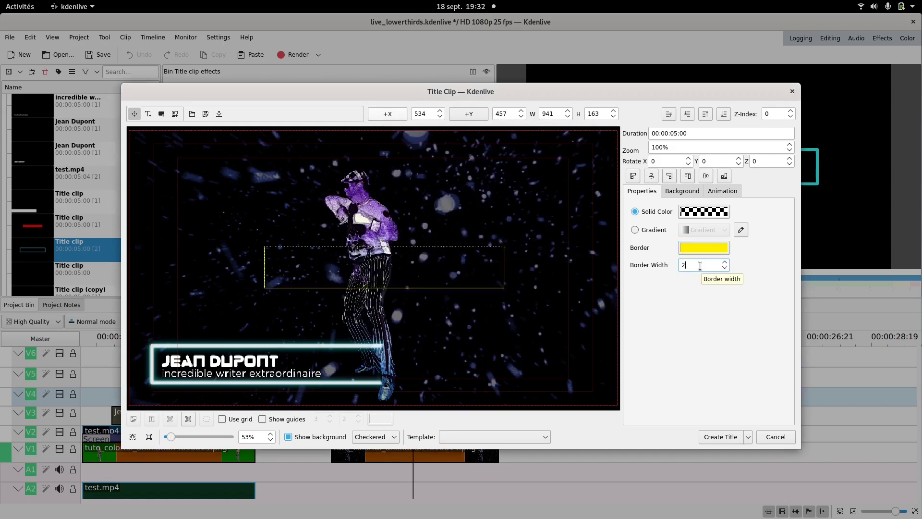
Step: Create the yellow-rectangle title clip, preview it in the bin, and reopen it for editing
click(722, 437)
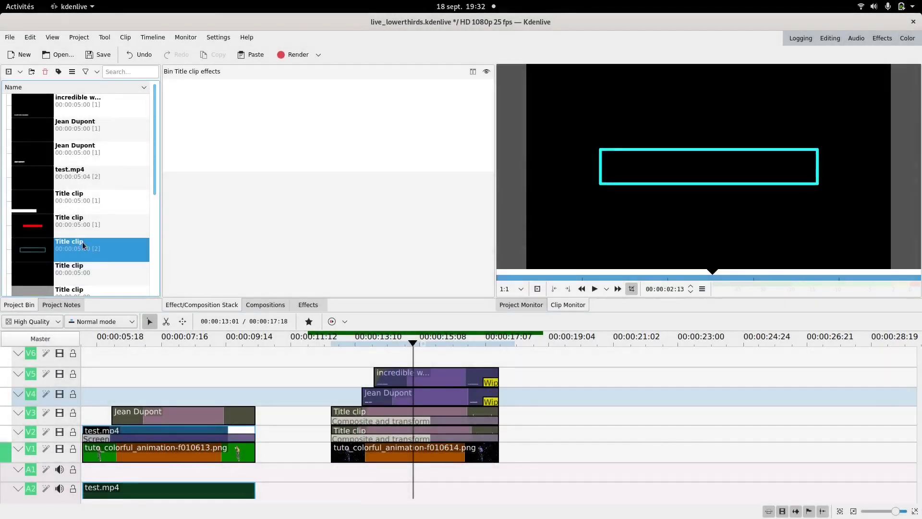
scroll(67, 232, down, 2)
scroll(68, 234, up, 2)
scroll(67, 235, down, 1)
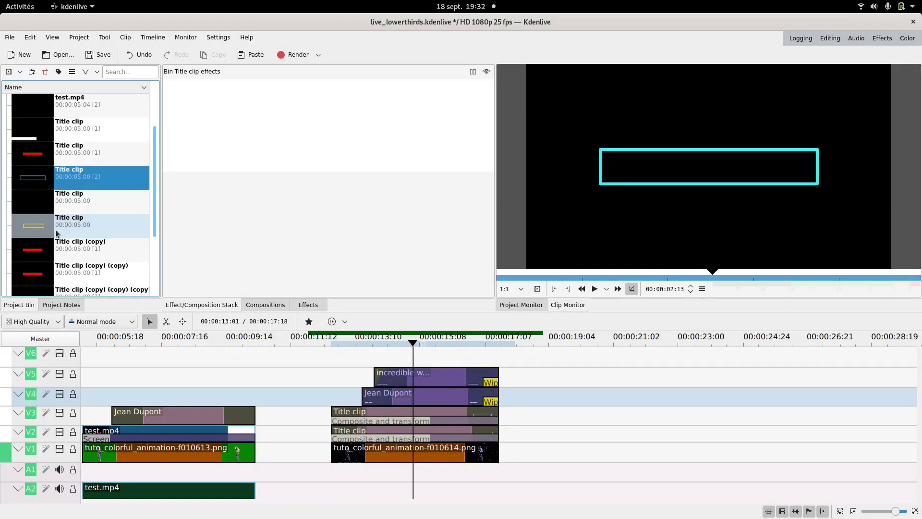
click(34, 230)
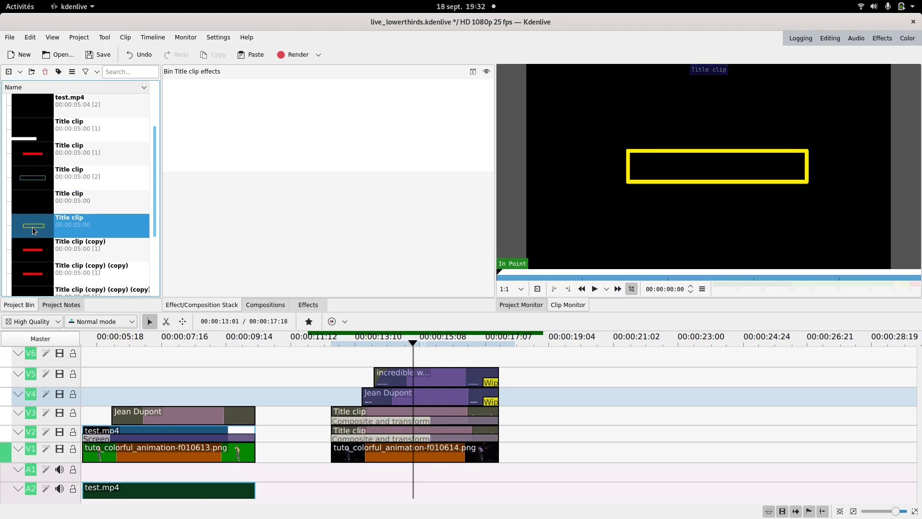
double_click(34, 229)
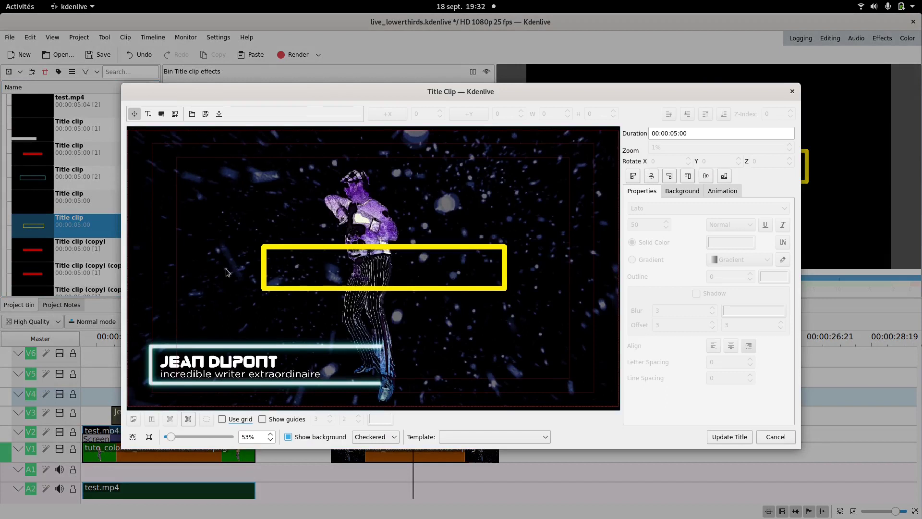
Step: Add a frame-covering opaque black rectangle behind the yellow outline and update the title
key(alt+r)
drag(154, 140, 716, 439)
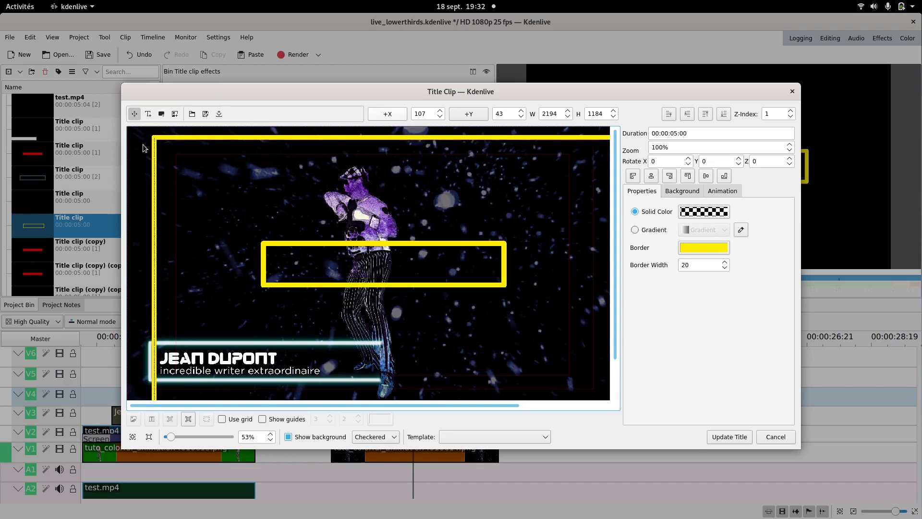
drag(155, 139, 109, 115)
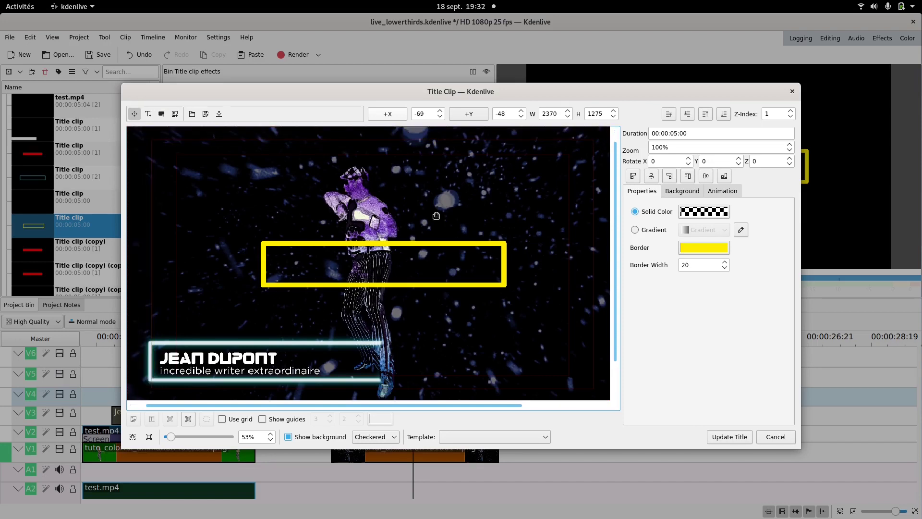
click(699, 215)
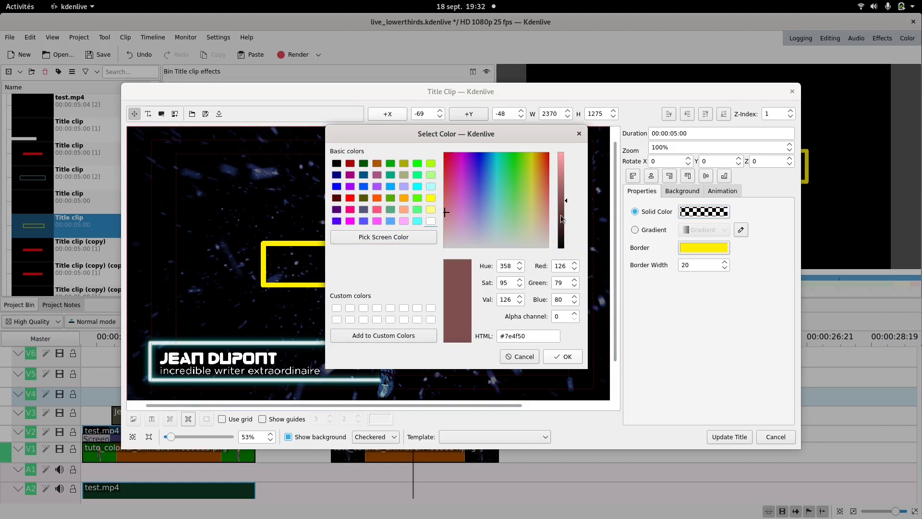
drag(561, 218, 573, 267)
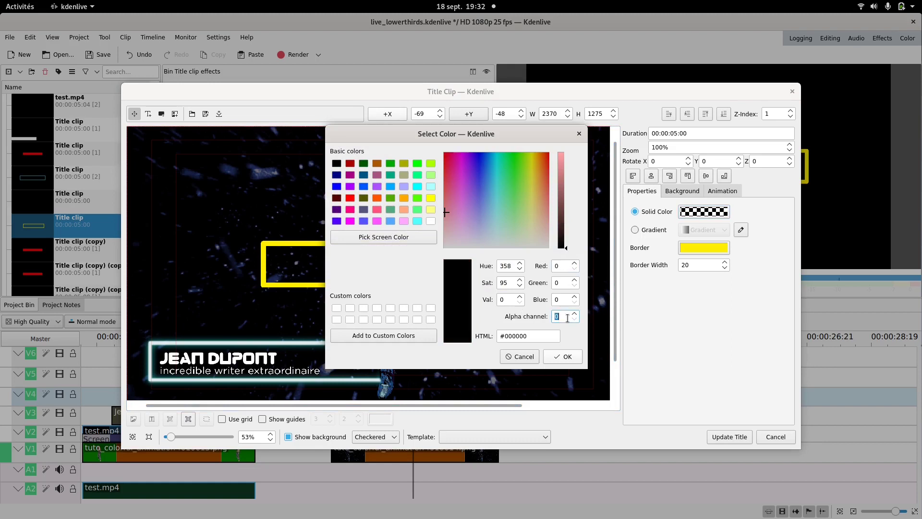
text(255)
click(560, 361)
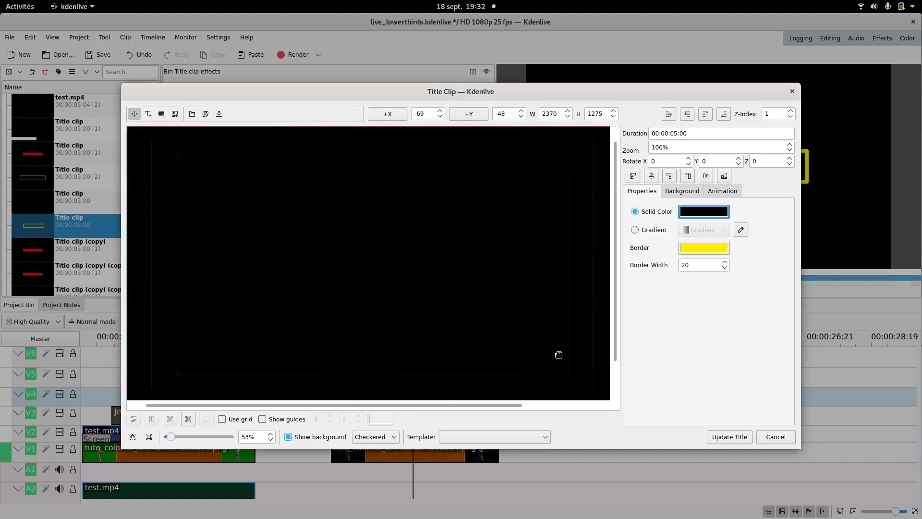
click(723, 116)
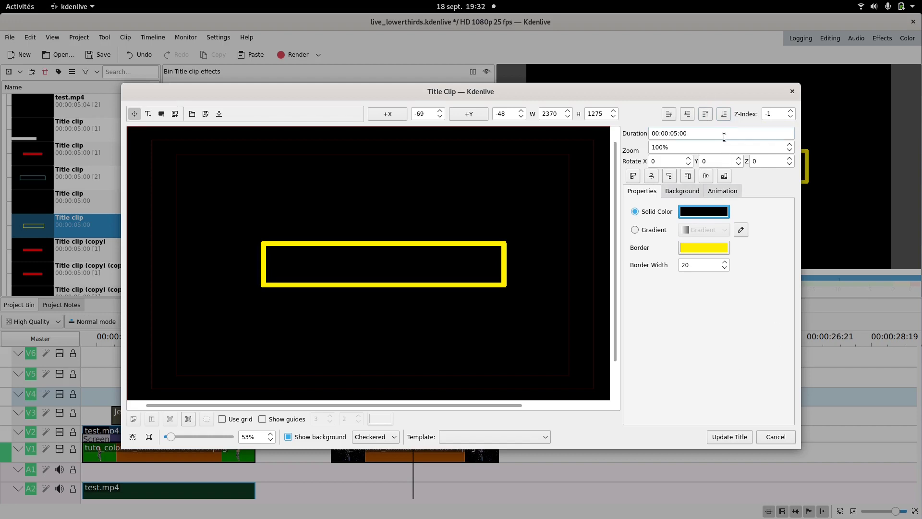
click(727, 437)
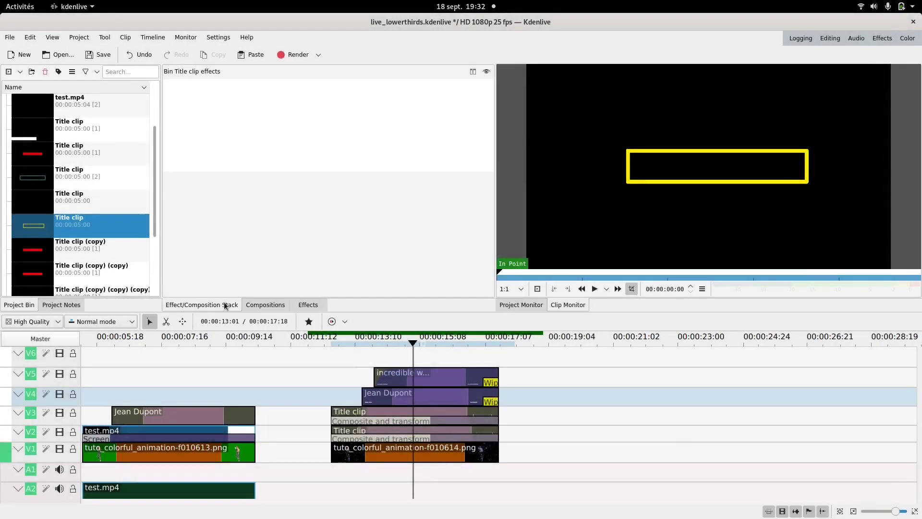
Step: Place the title clip on V2 near 00:00:19 and paste a copy onto V3
drag(35, 232, 539, 435)
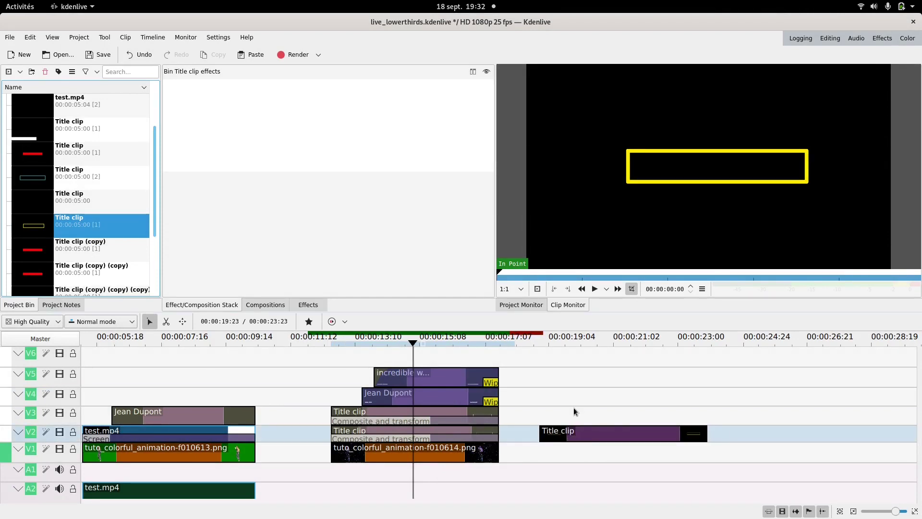
click(574, 434)
key(ctrl+c)
key(ctrl+v)
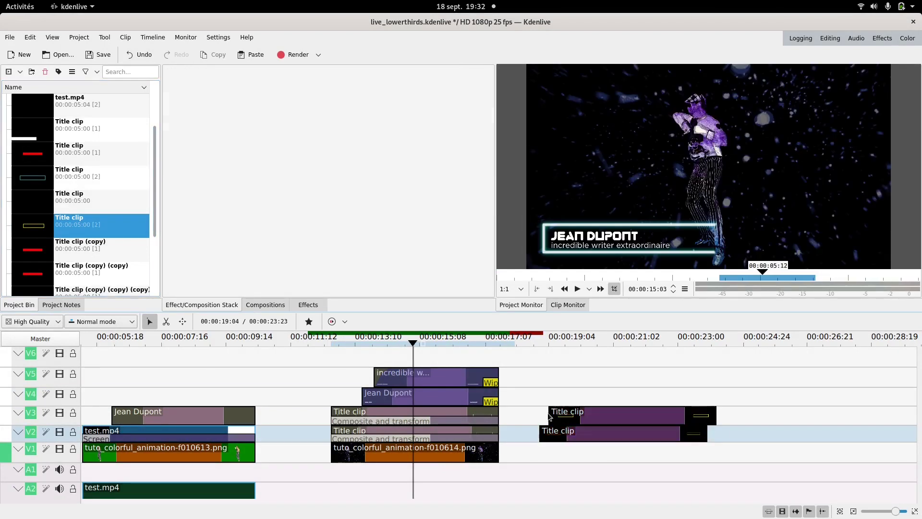
click(561, 416)
click(572, 392)
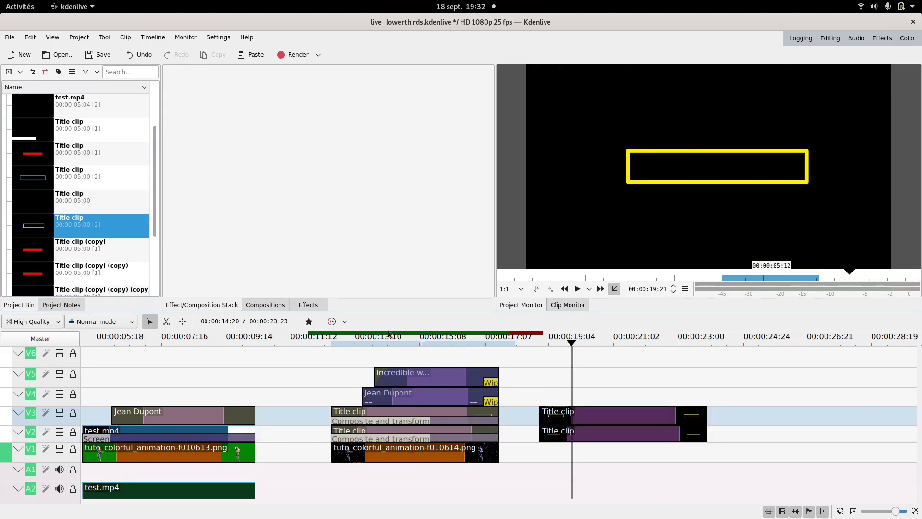
Step: Apply a Blur effect to the V2 title clip, with V3 hidden, and set Amount to about 623
click(308, 305)
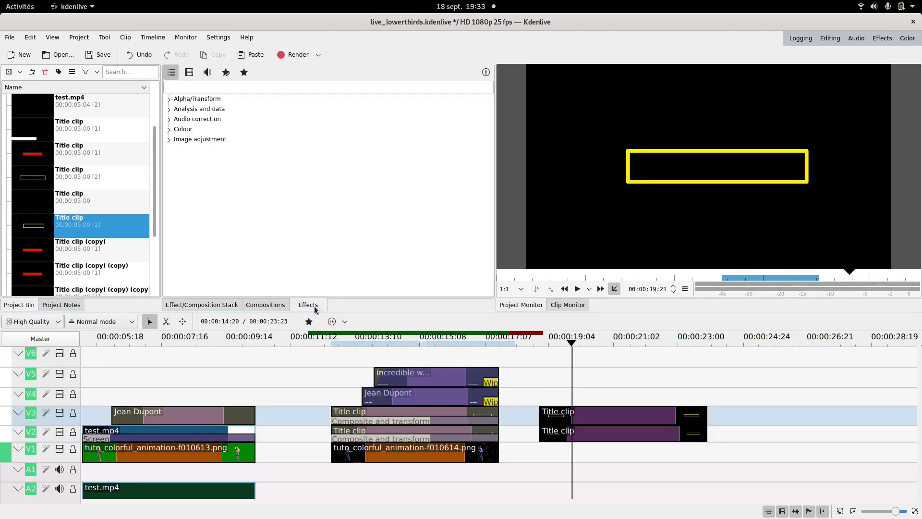
click(263, 88)
text(blu)
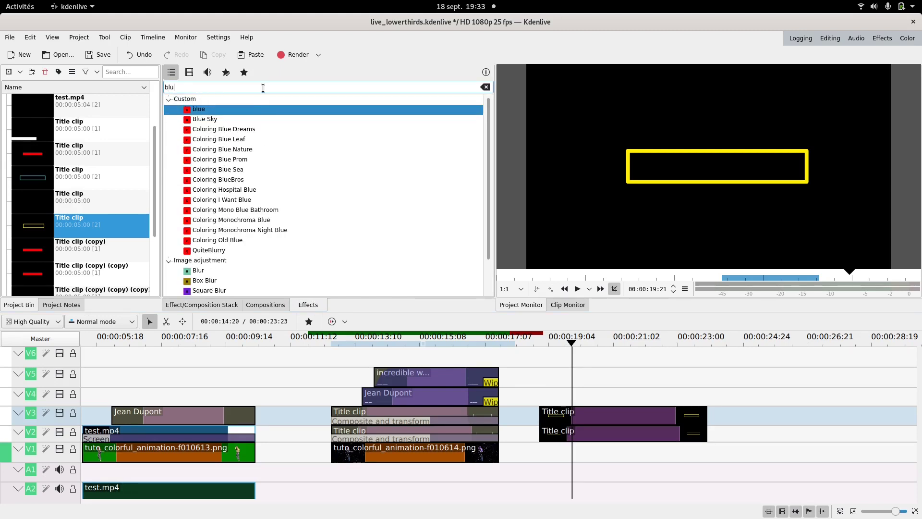
text(r)
drag(209, 130, 588, 439)
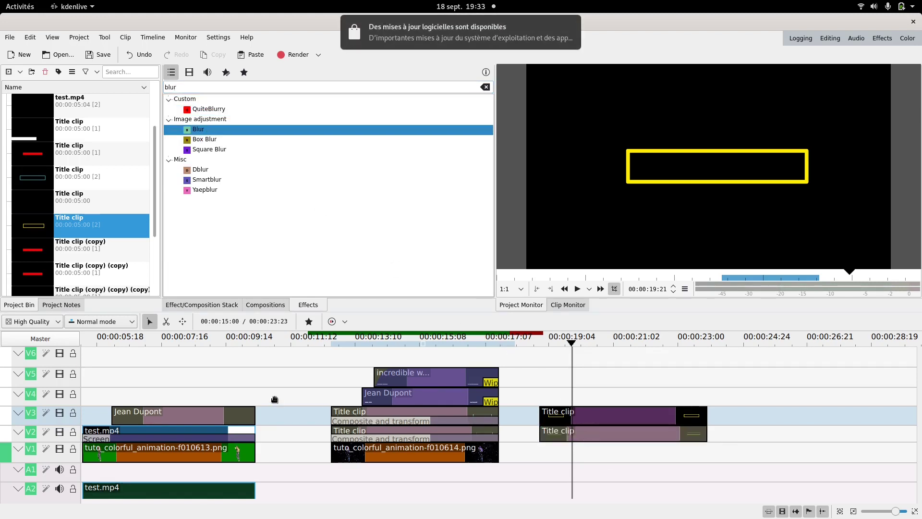
click(59, 412)
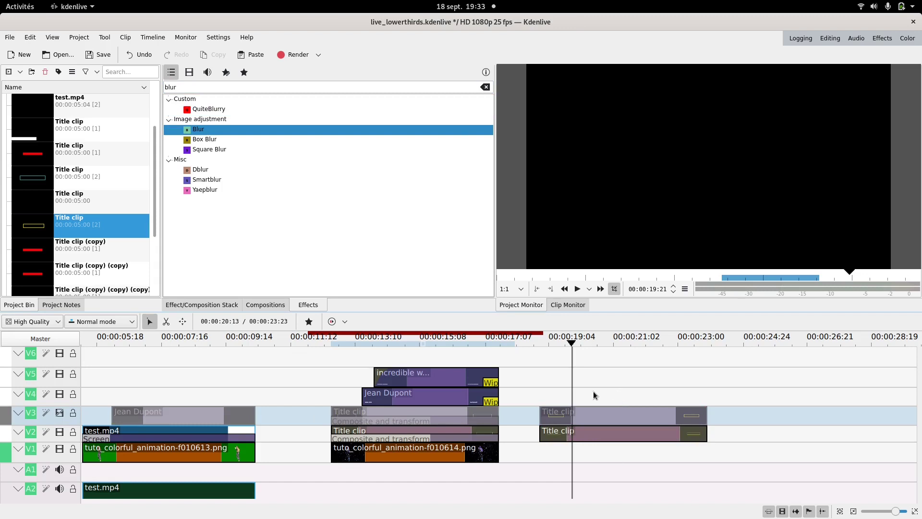
click(587, 438)
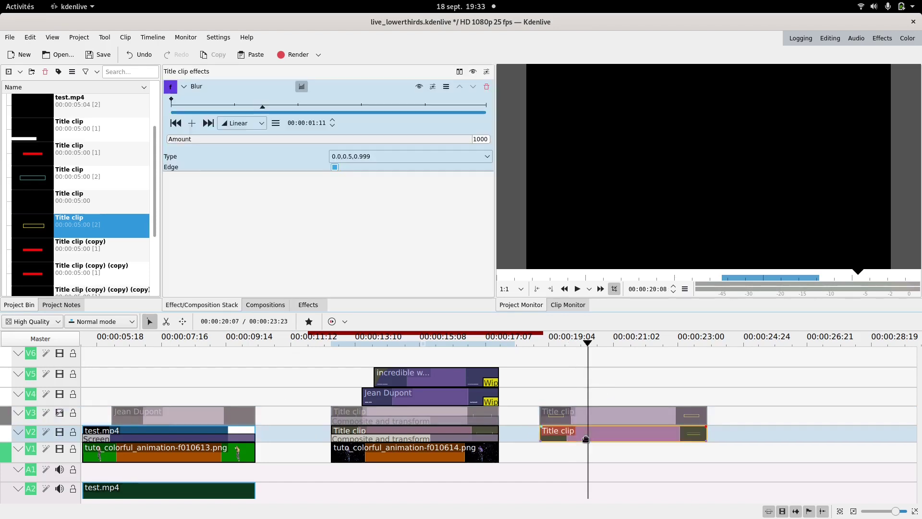
drag(204, 143, 390, 144)
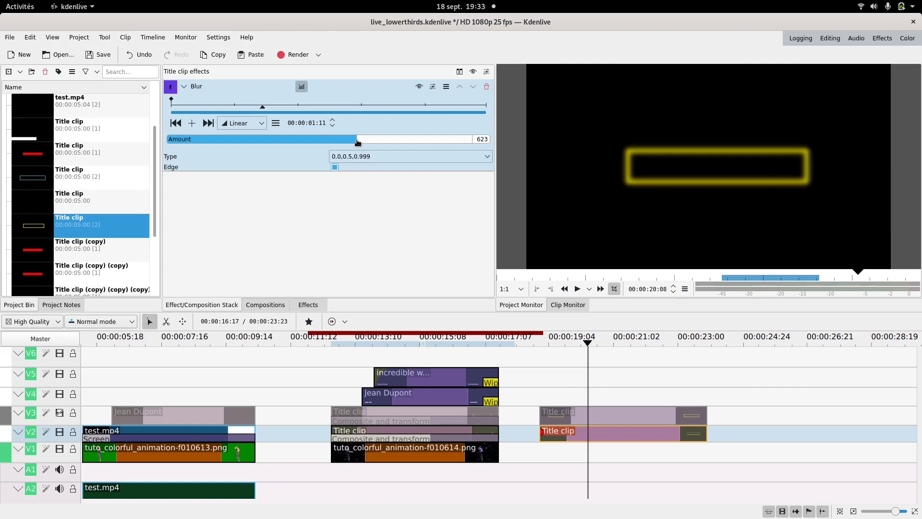
Step: Unhide V3, give its title clip a Glow with Blur 88, and add a Wipe composition beneath
click(60, 412)
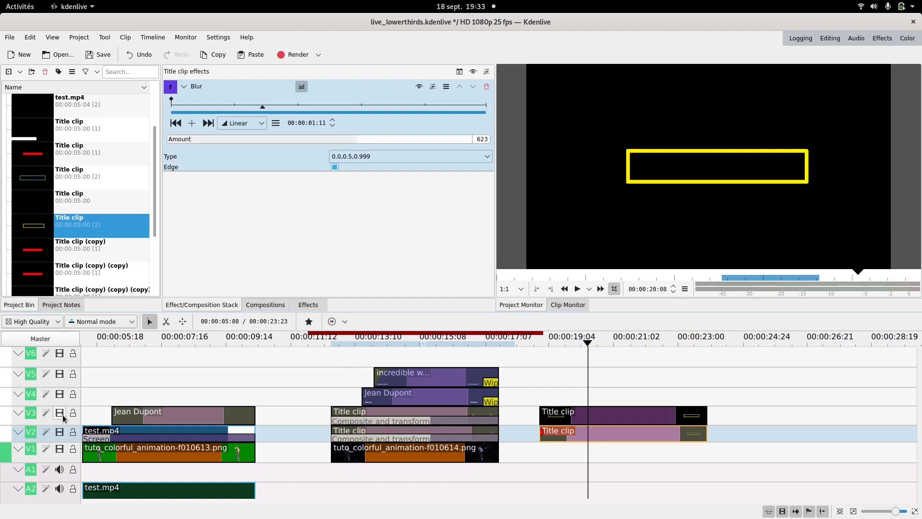
click(579, 415)
click(307, 305)
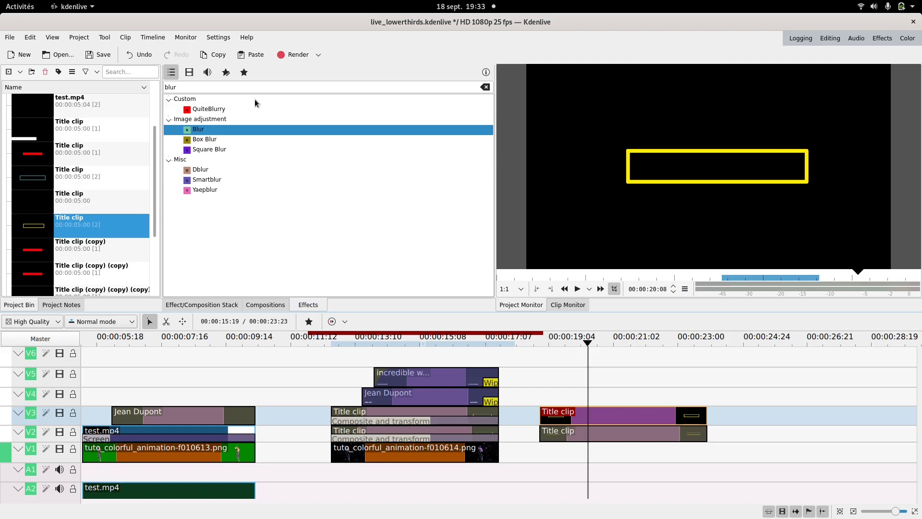
double_click(241, 87)
text(glo)
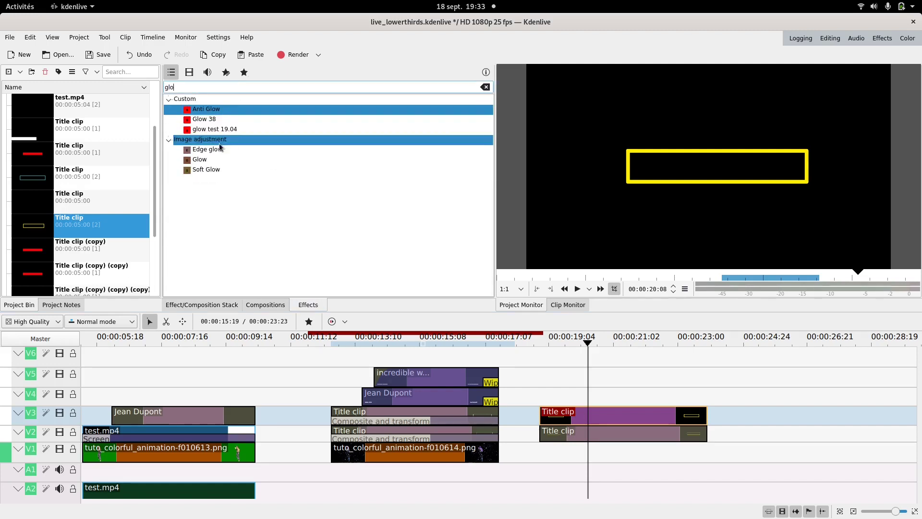
drag(211, 160, 624, 415)
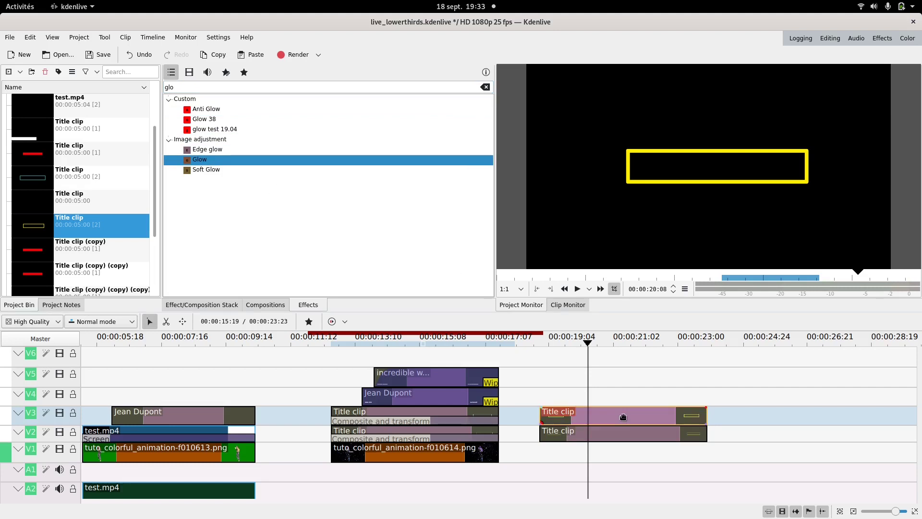
click(601, 388)
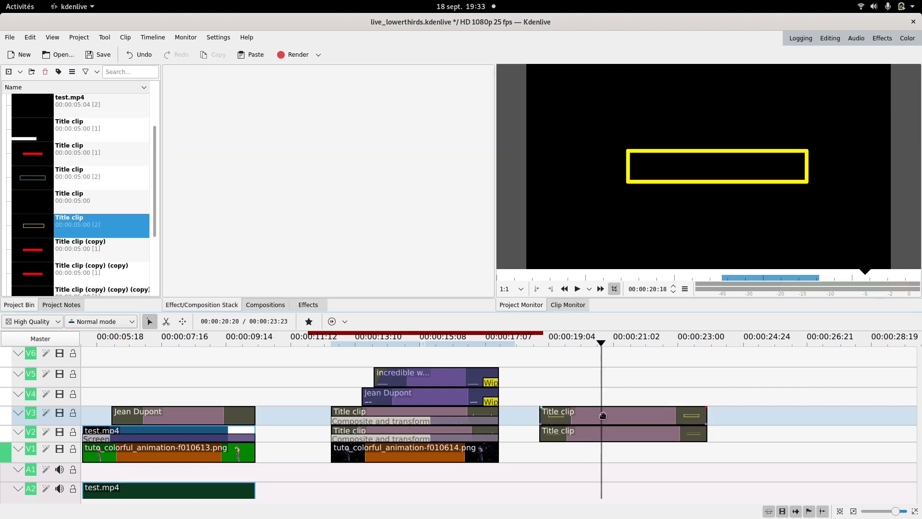
click(596, 412)
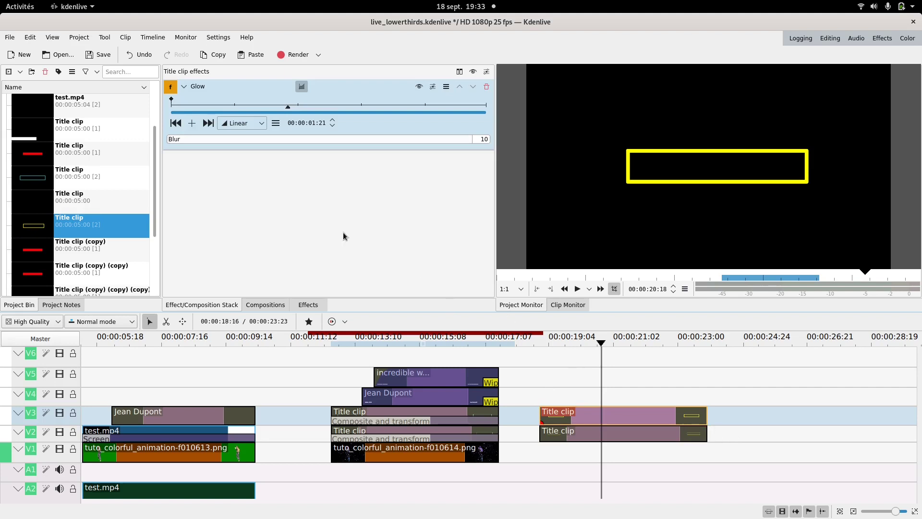
click(194, 139)
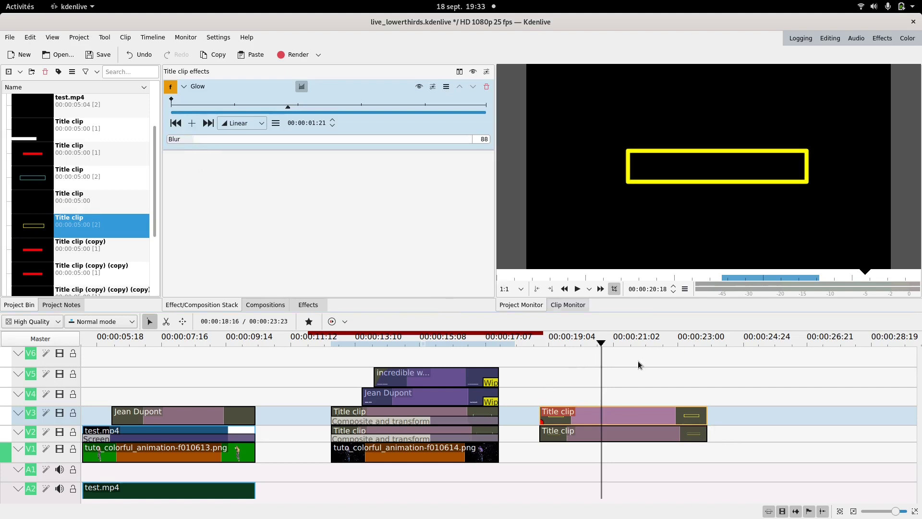
drag(698, 423, 540, 425)
Step: Change the V3–V2 Wipe to Composite and transform using Screen compositing
click(207, 70)
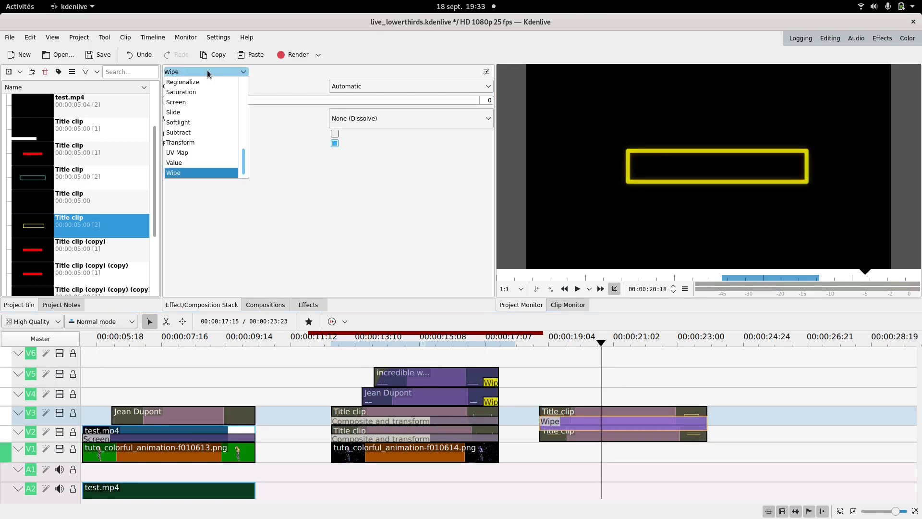
key(Page_Up)
key(Page_Up)
key(Page_Down)
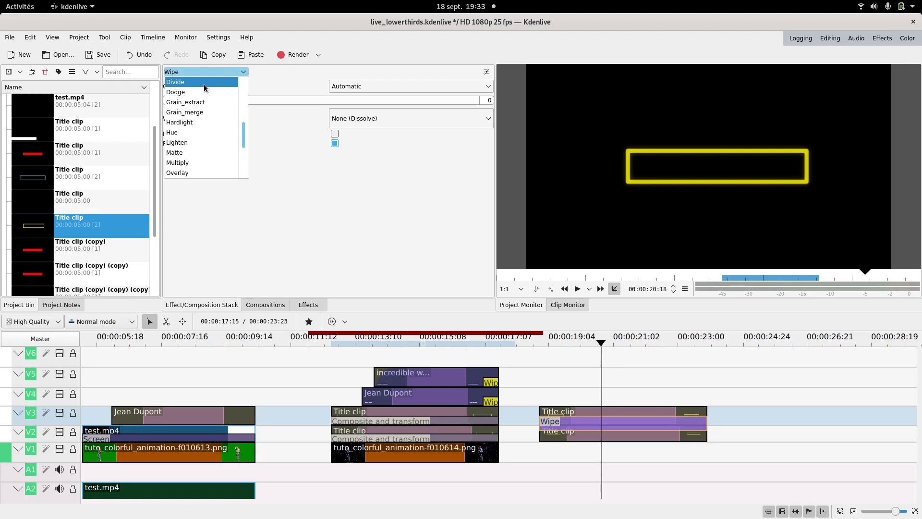
scroll(204, 85, up, 3)
click(365, 94)
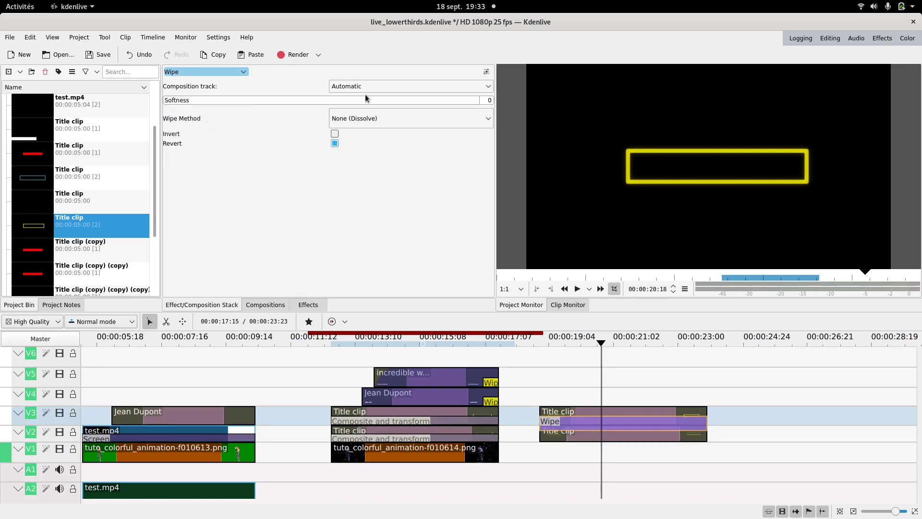
key(Up)
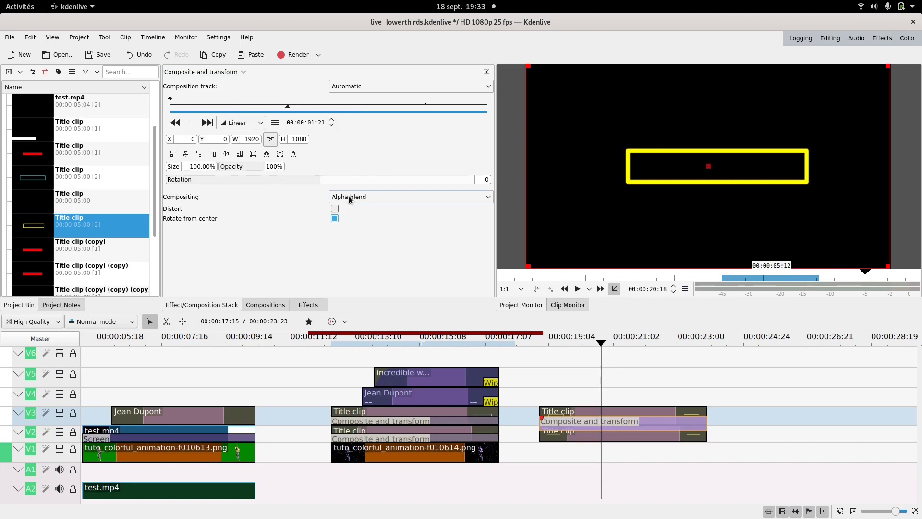
click(351, 196)
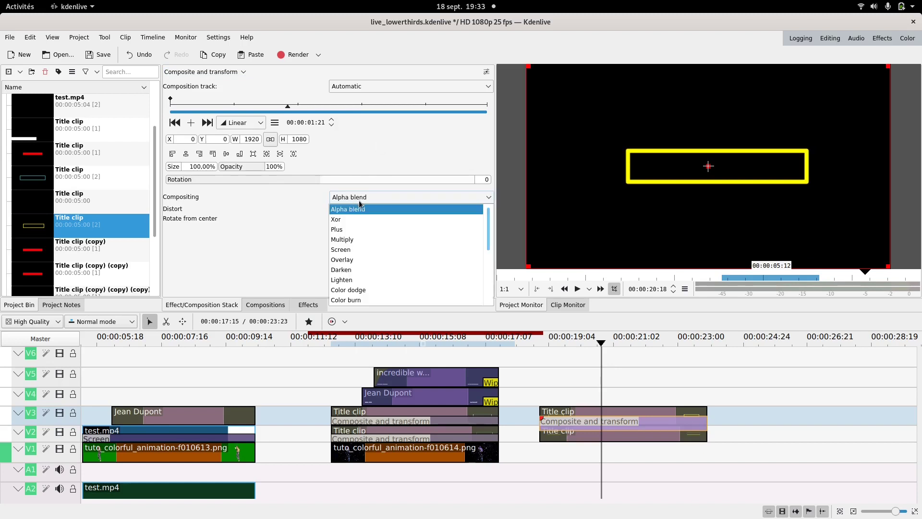
click(345, 249)
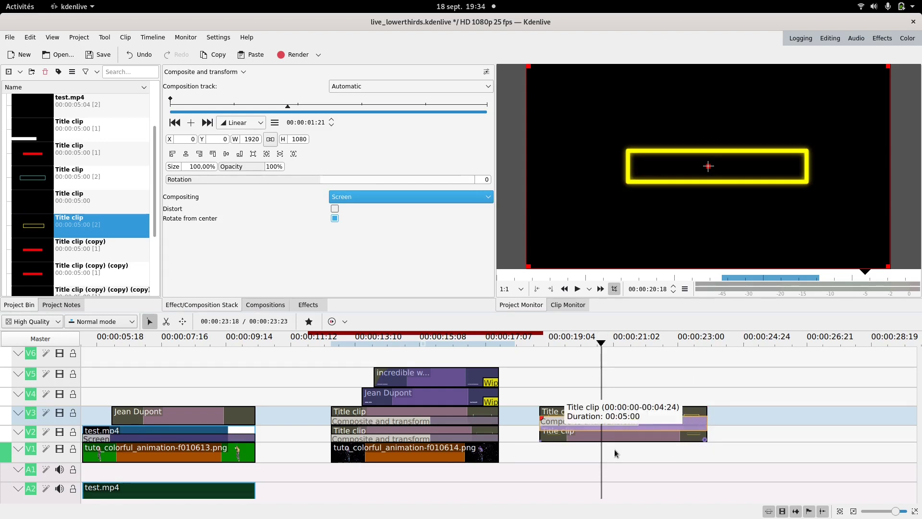
Step: Add a Composite and transform under the V2 title, extended to its start, offset to X -509, Y 371
click(434, 457)
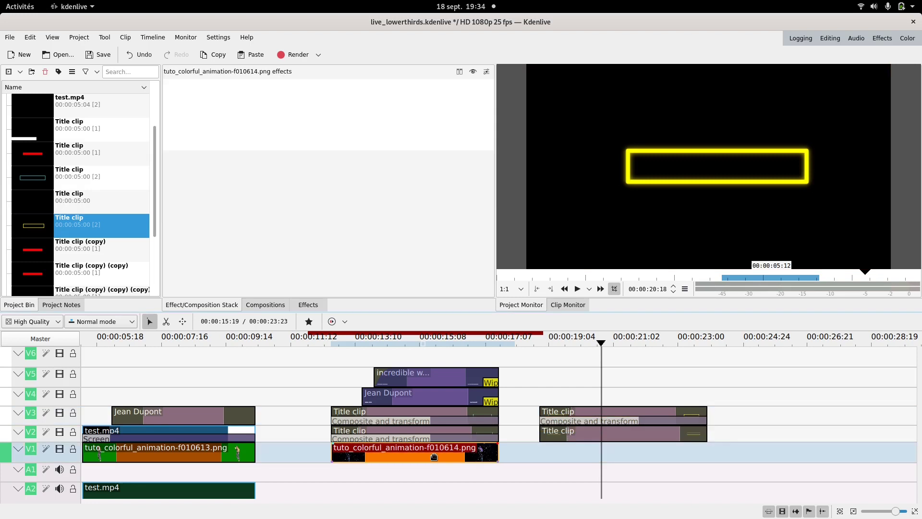
click(705, 441)
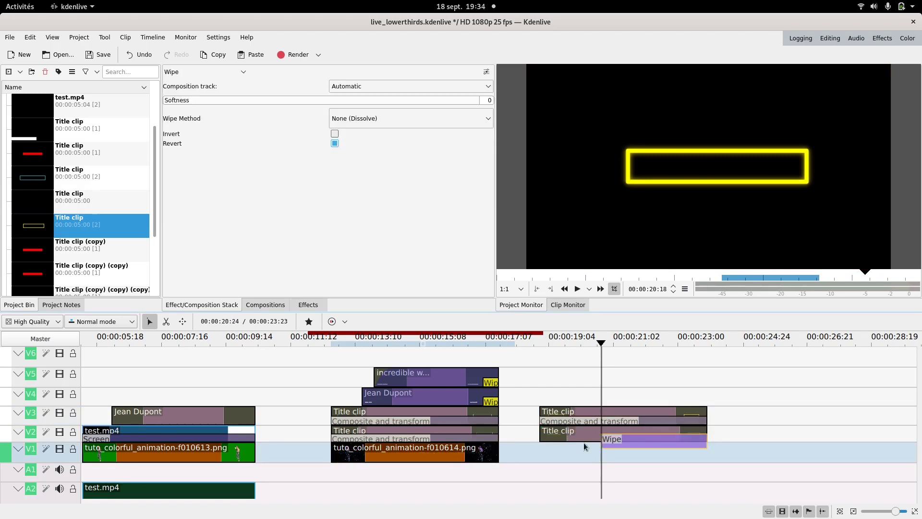
drag(603, 439, 540, 438)
click(224, 72)
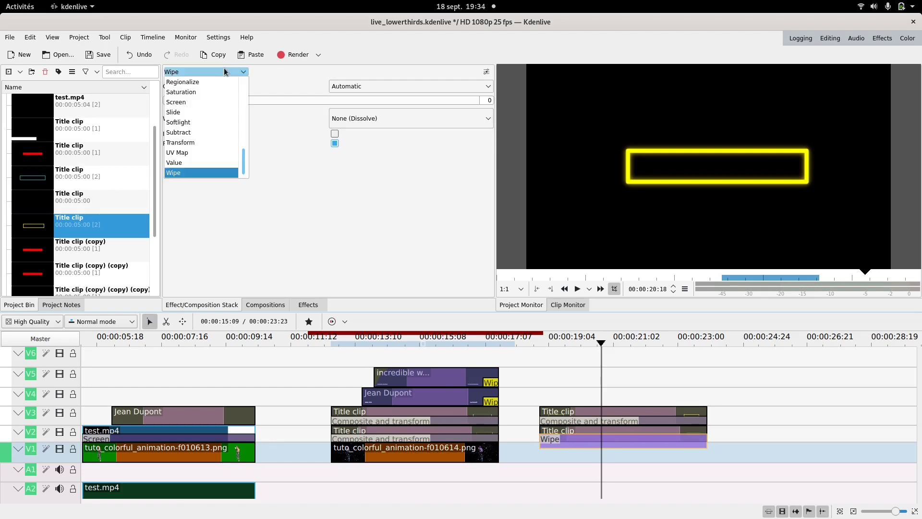
scroll(221, 102, up, 1)
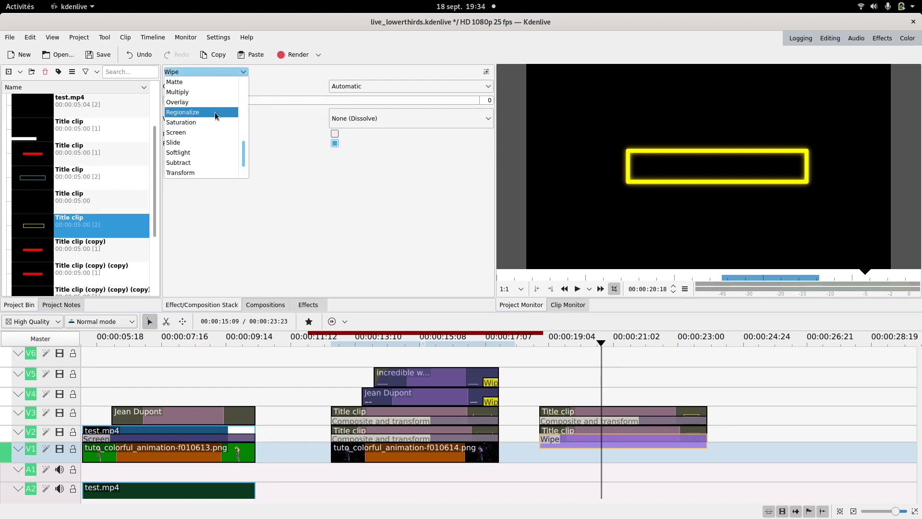
scroll(215, 112, up, 3)
click(214, 123)
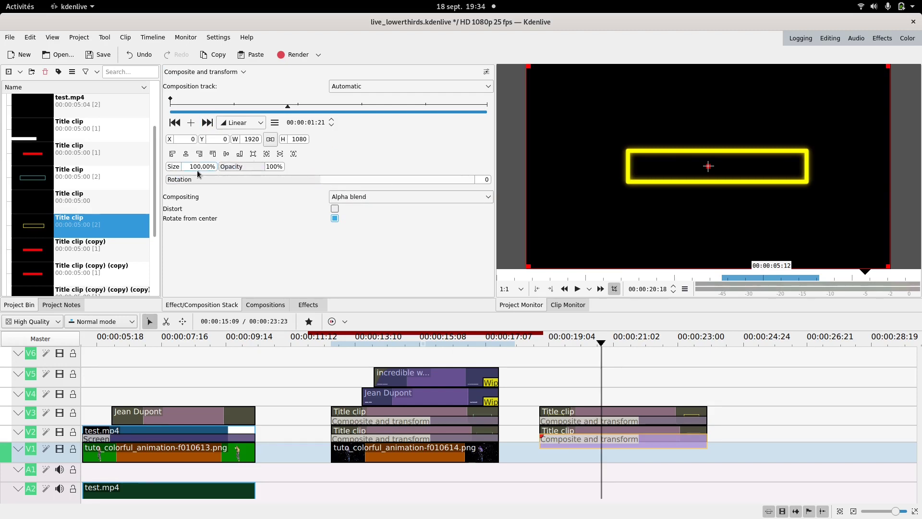
drag(709, 166, 610, 236)
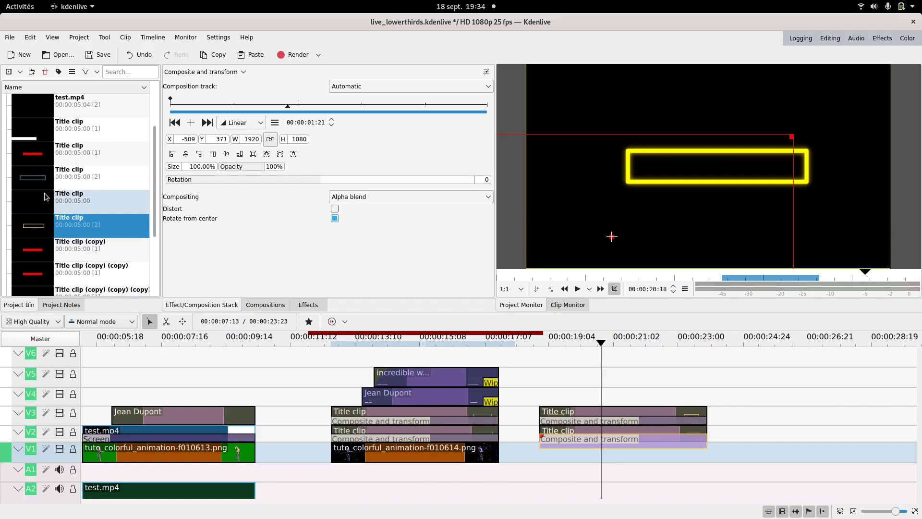
Step: Duplicate the dancer clip under the right titles and set that composition to Screen at X -453, Y 376
click(411, 457)
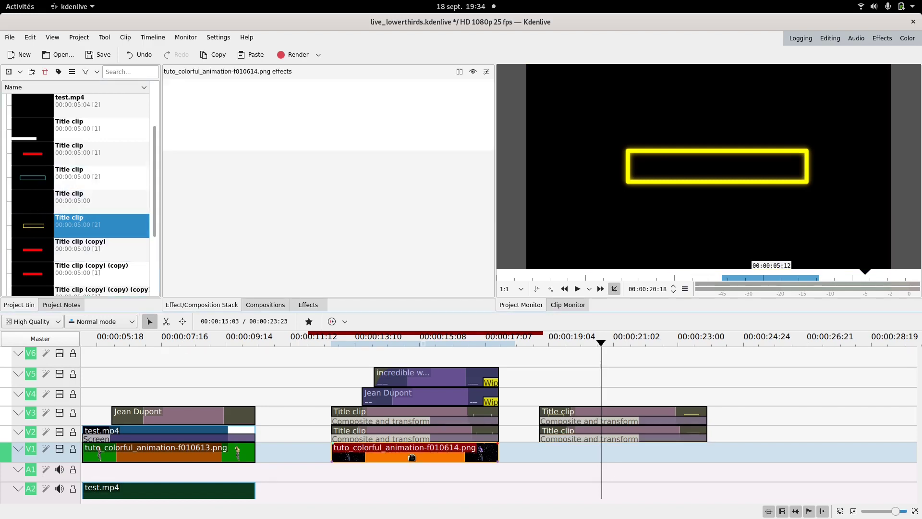
key(ctrl+v)
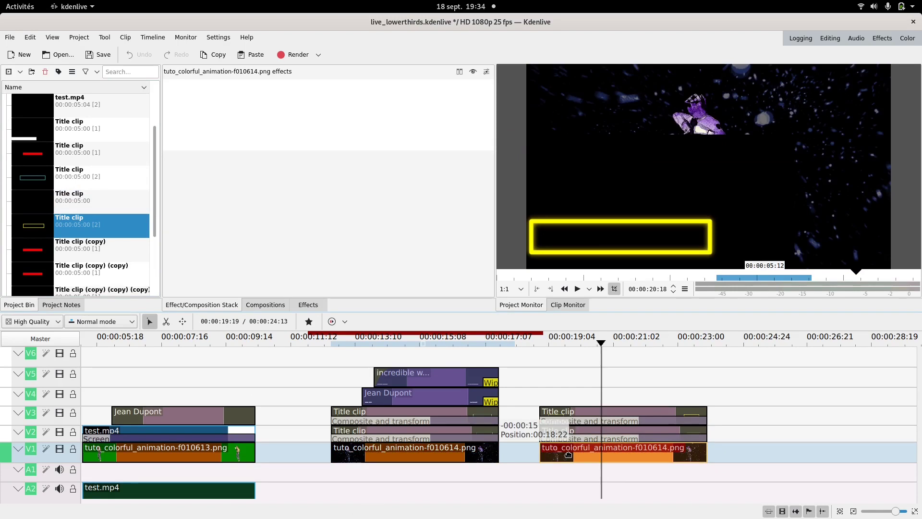
click(591, 439)
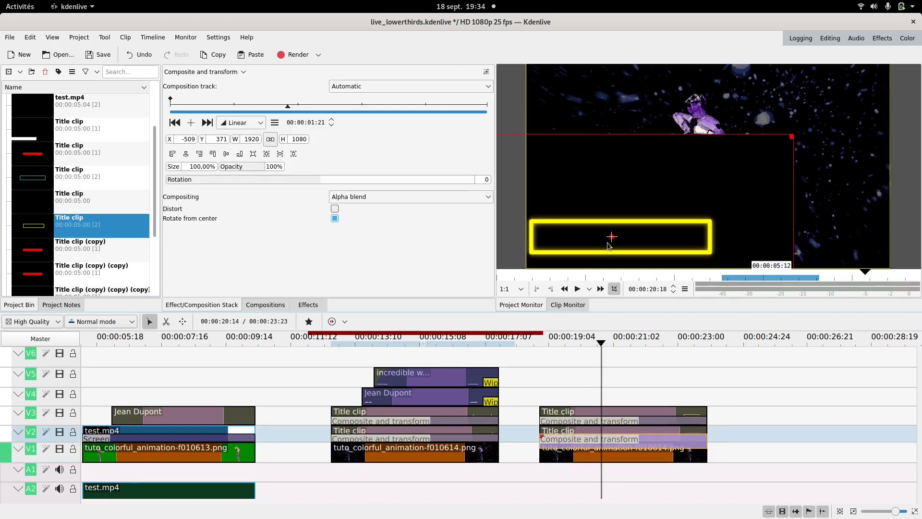
mouse_move(611, 236)
mouse_down()
mouse_move(631, 236)
mouse_move(623, 237)
mouse_up()
click(361, 196)
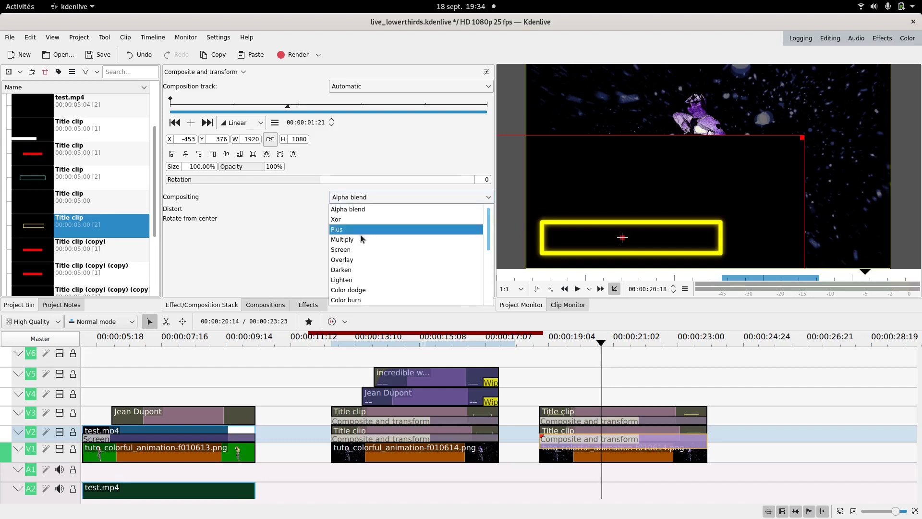
click(358, 249)
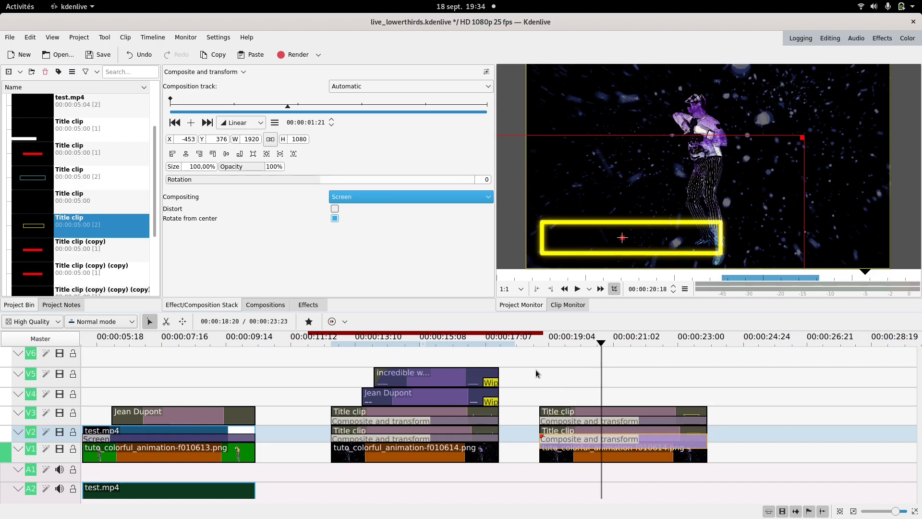
click(341, 370)
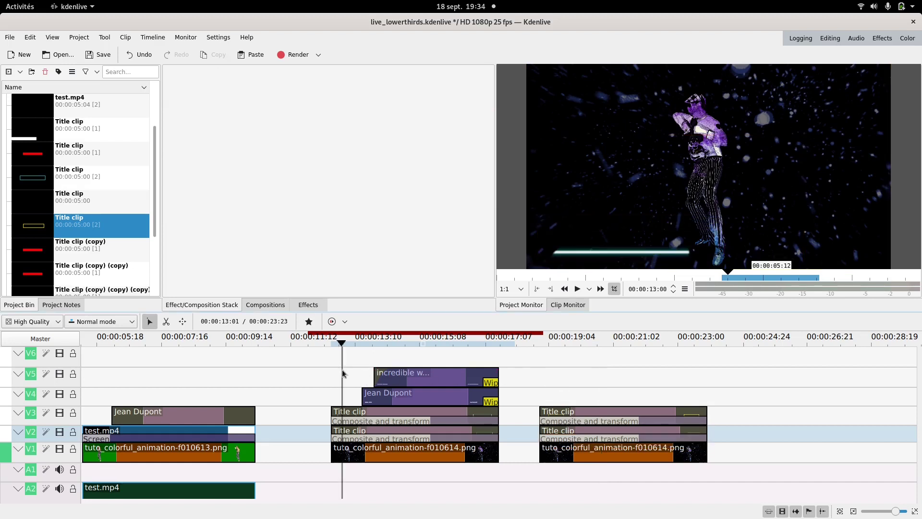
click(354, 430)
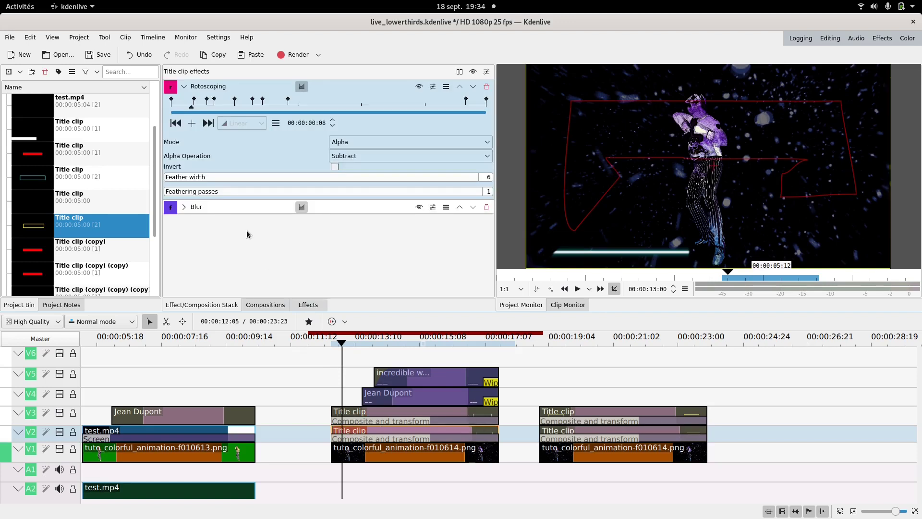
click(176, 124)
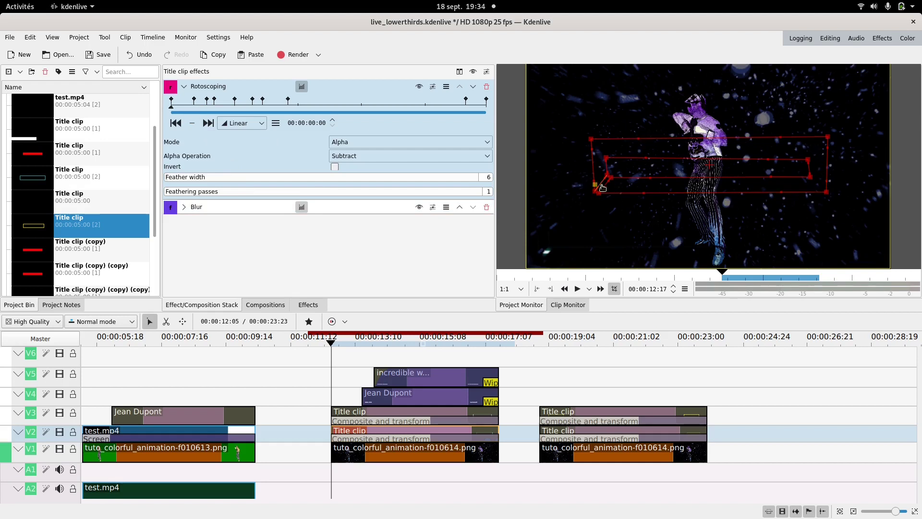
click(211, 127)
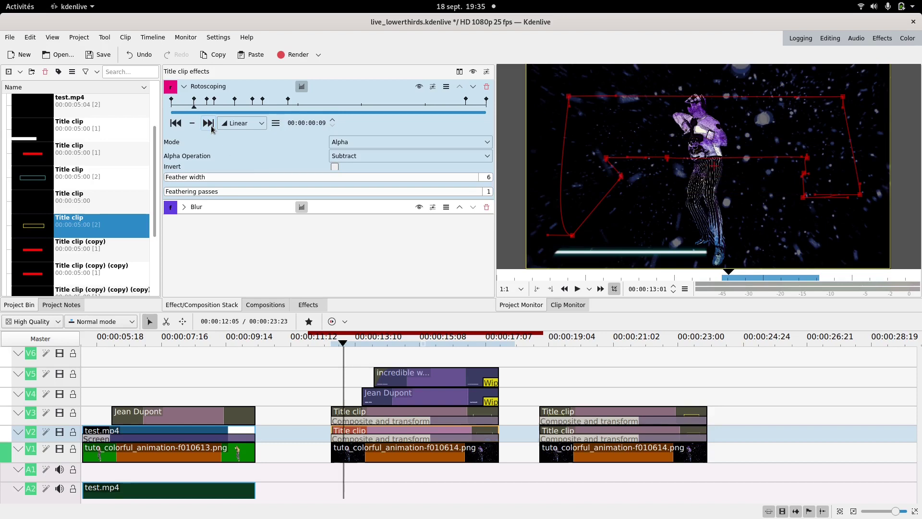
click(211, 126)
click(212, 127)
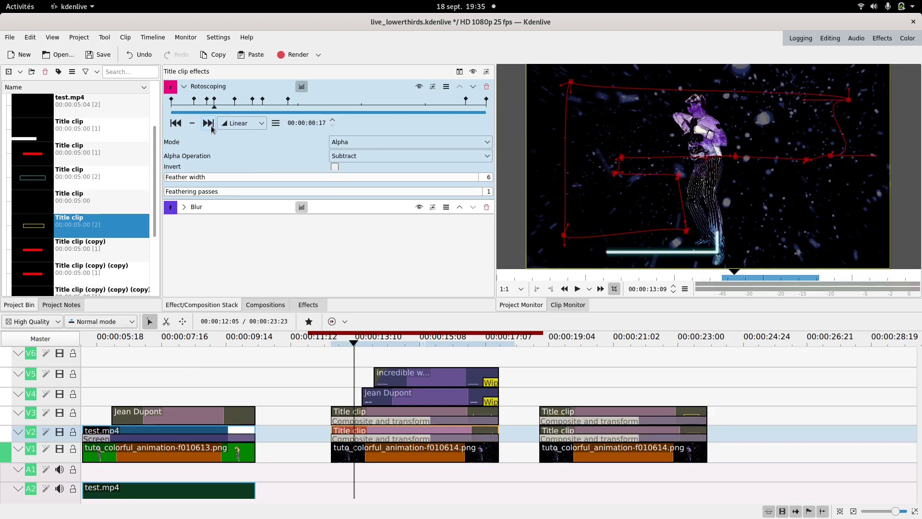
click(212, 127)
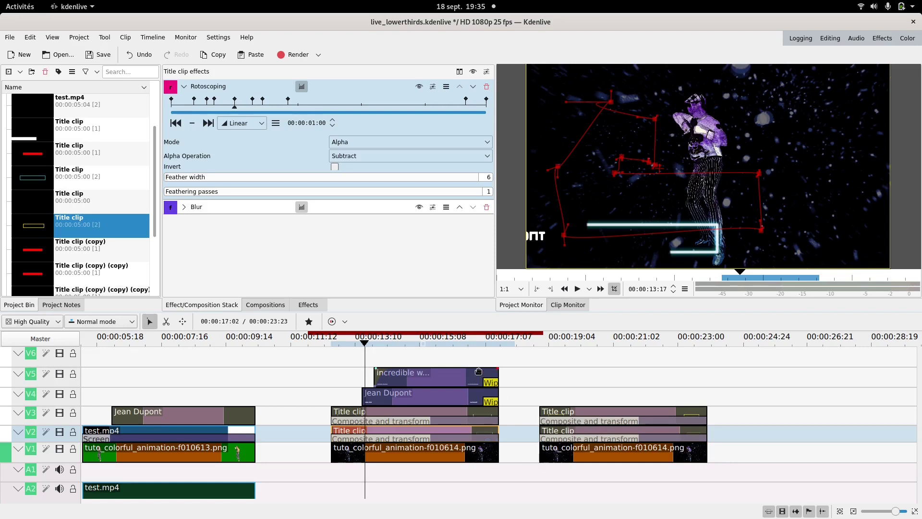
click(208, 126)
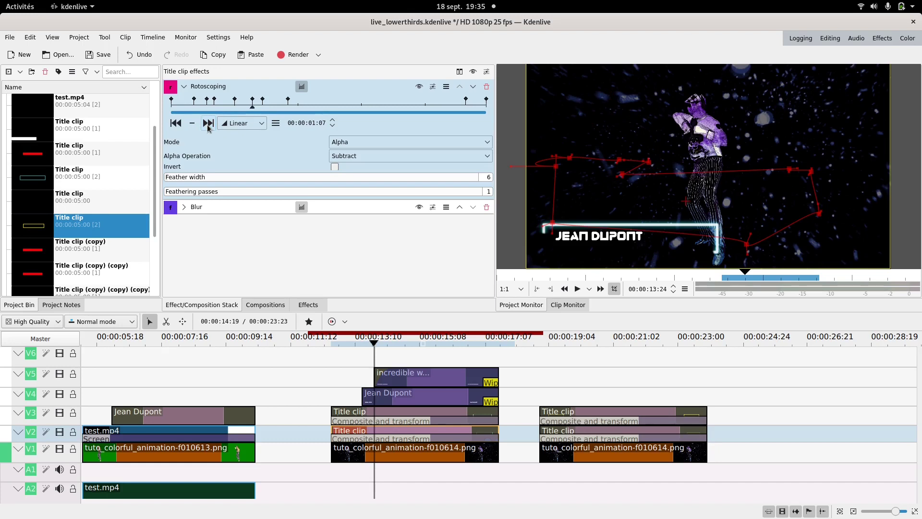
click(208, 127)
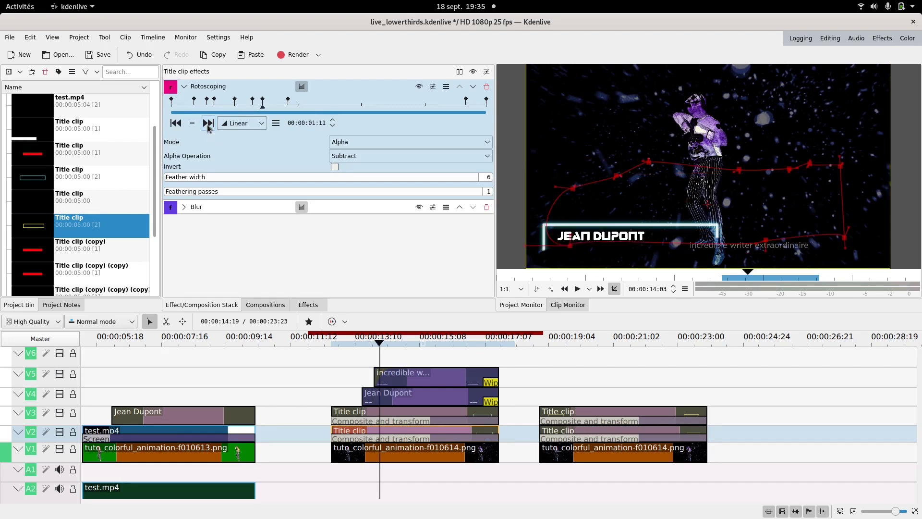
click(208, 123)
click(207, 124)
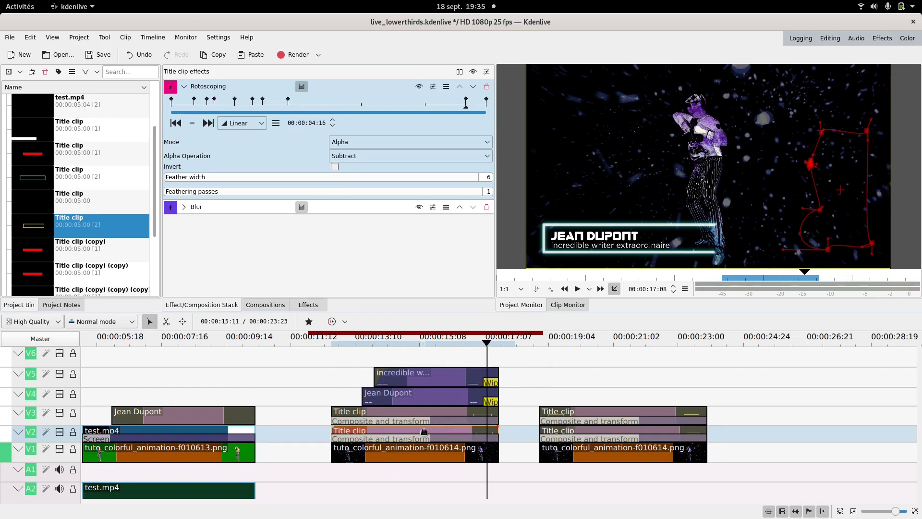
Step: Preview the glow reveal frames and the complete Jean Dupont lower-third around 13:24 and 19:12
drag(547, 390, 559, 394)
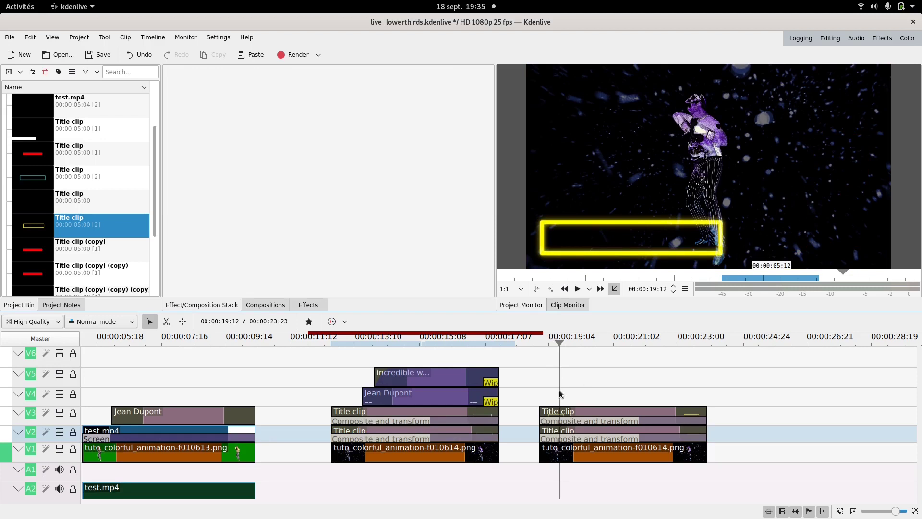
click(356, 365)
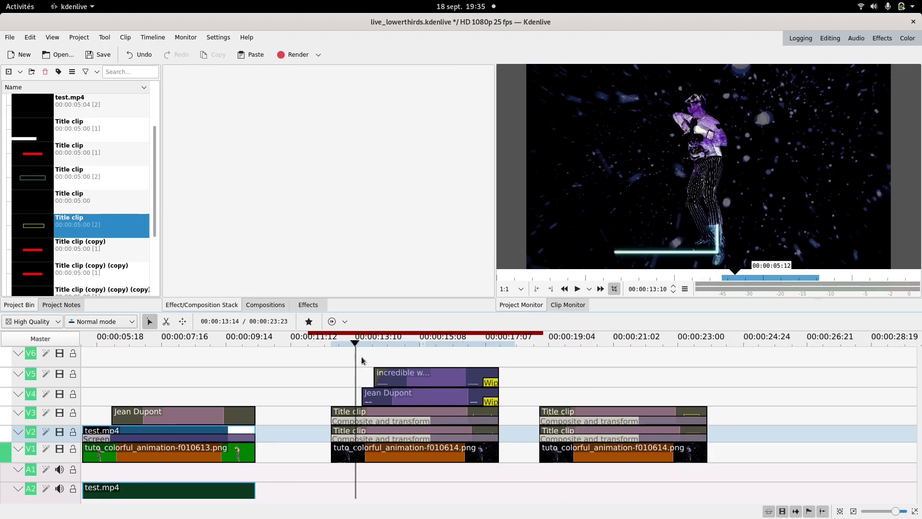
click(364, 359)
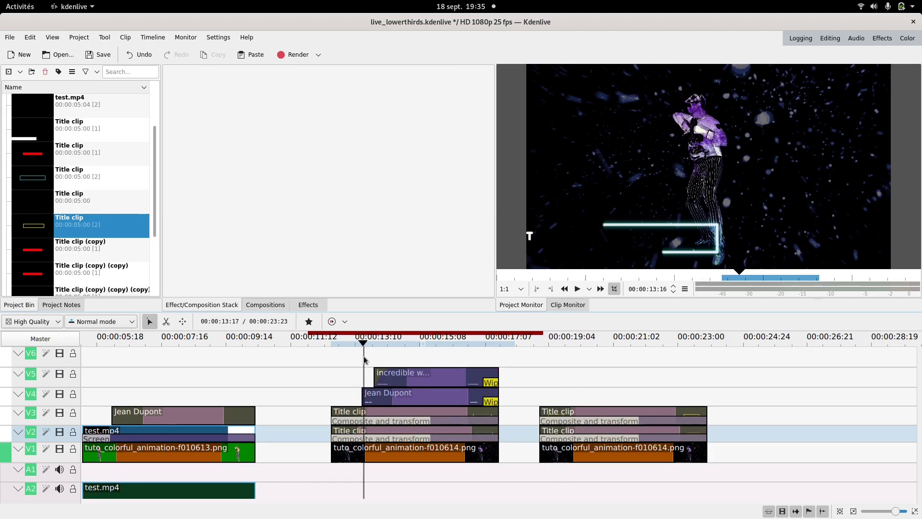
click(382, 400)
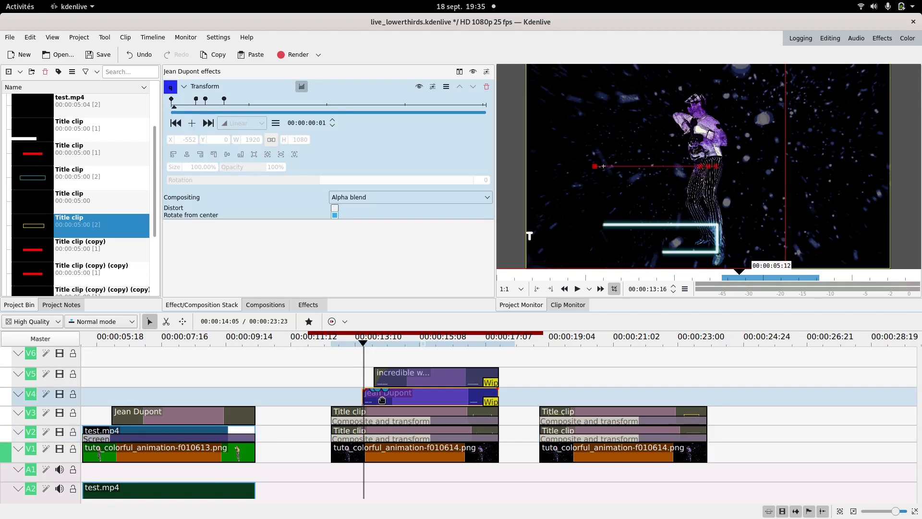
click(374, 361)
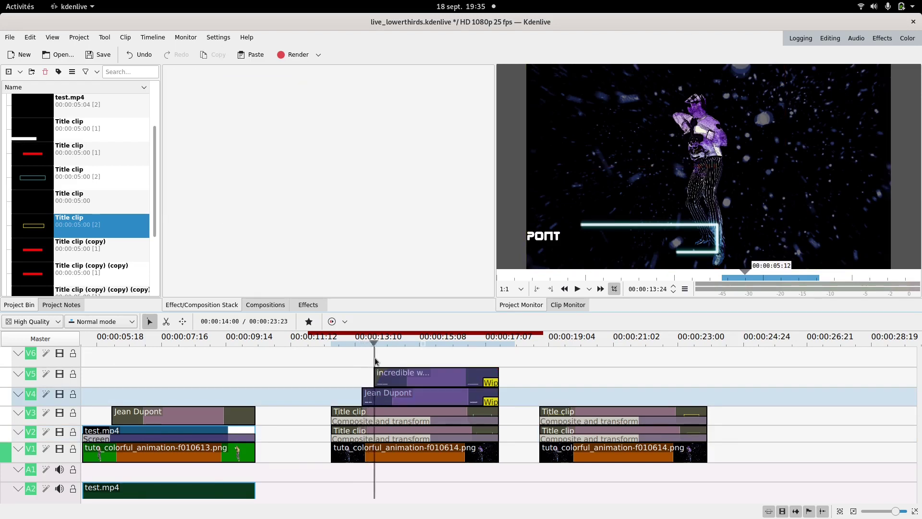
drag(375, 361, 408, 360)
Step: Step through the Jean Dupont Transform keyframes from off-screen X -43 to the final position
click(385, 399)
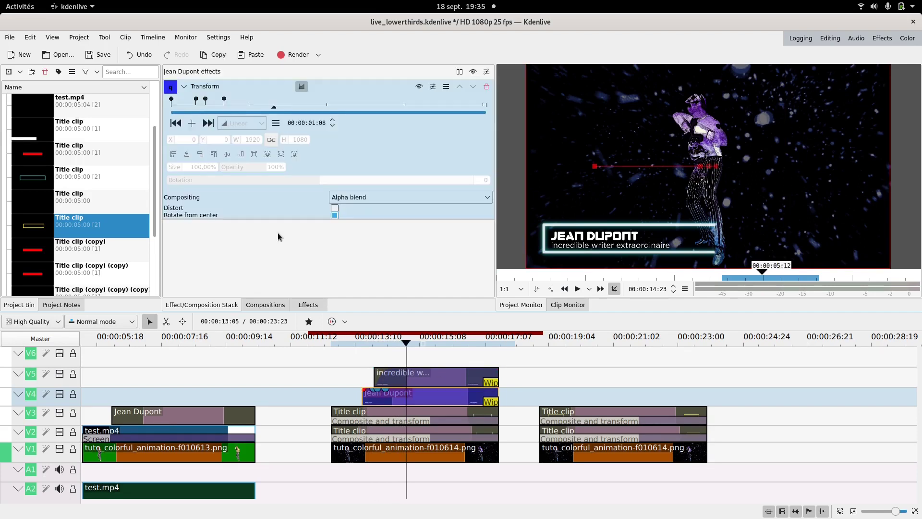
click(176, 123)
click(176, 123)
click(176, 123)
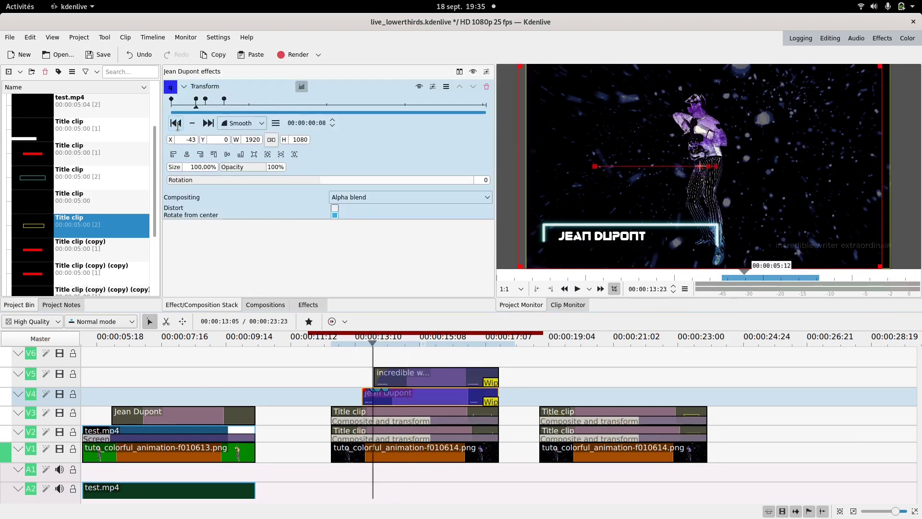
click(177, 123)
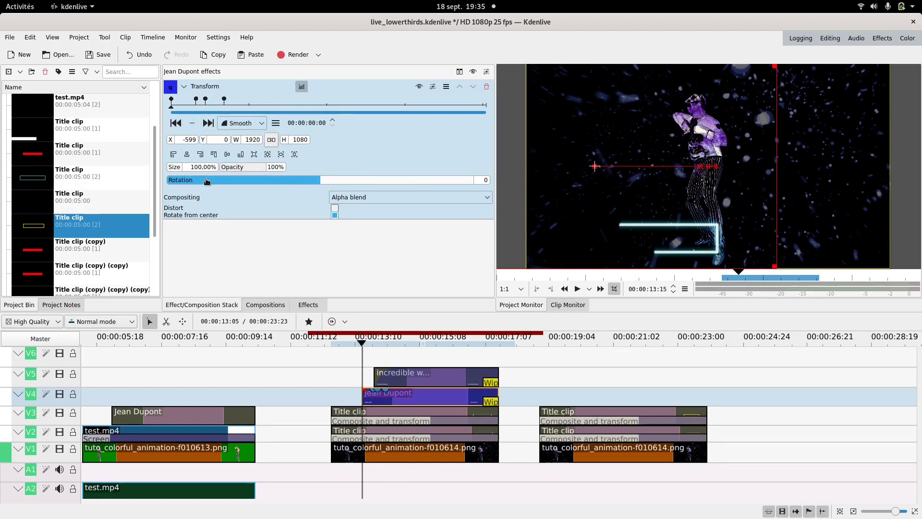
click(205, 123)
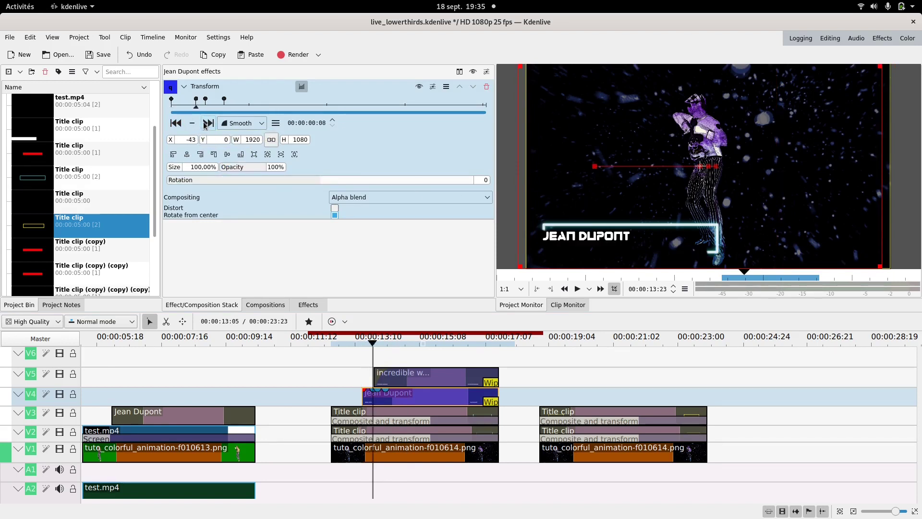
click(207, 125)
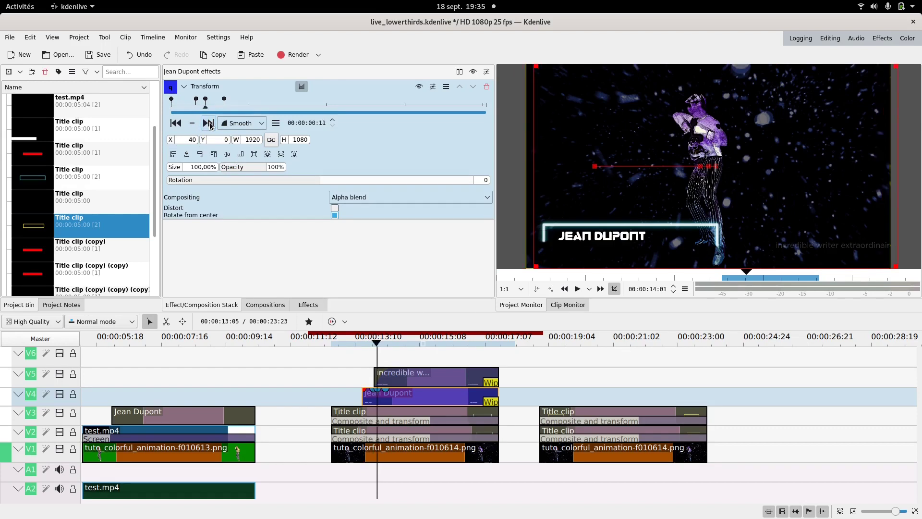
click(208, 124)
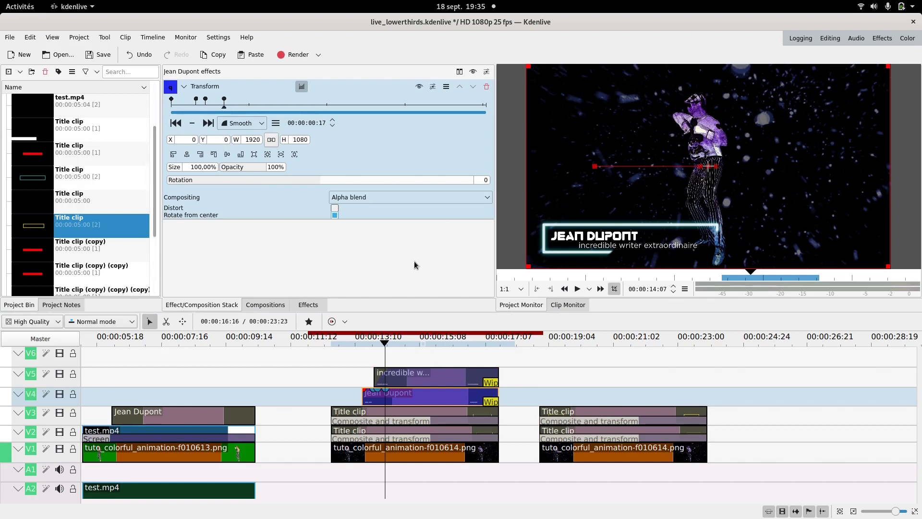
Step: Revisit the 00:08 and final keyframes, then select the 'incredible writer extraordinaire' clip
click(195, 108)
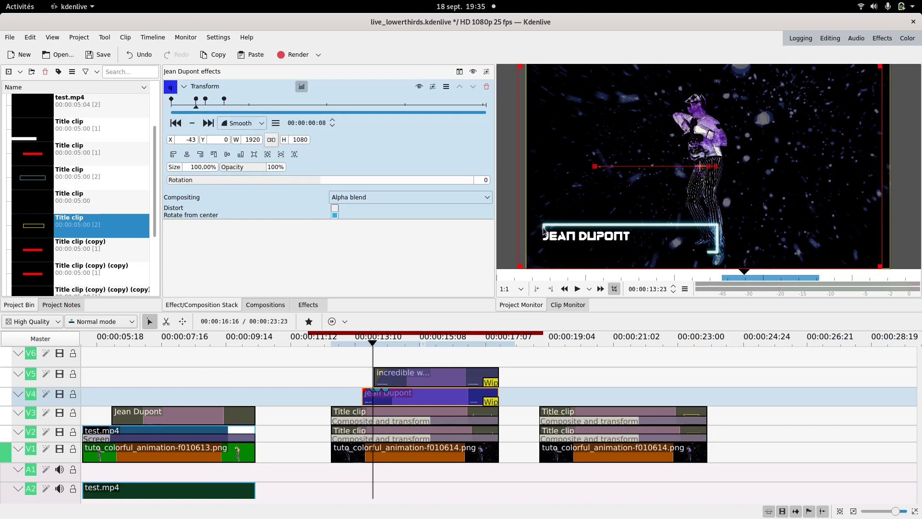
click(208, 123)
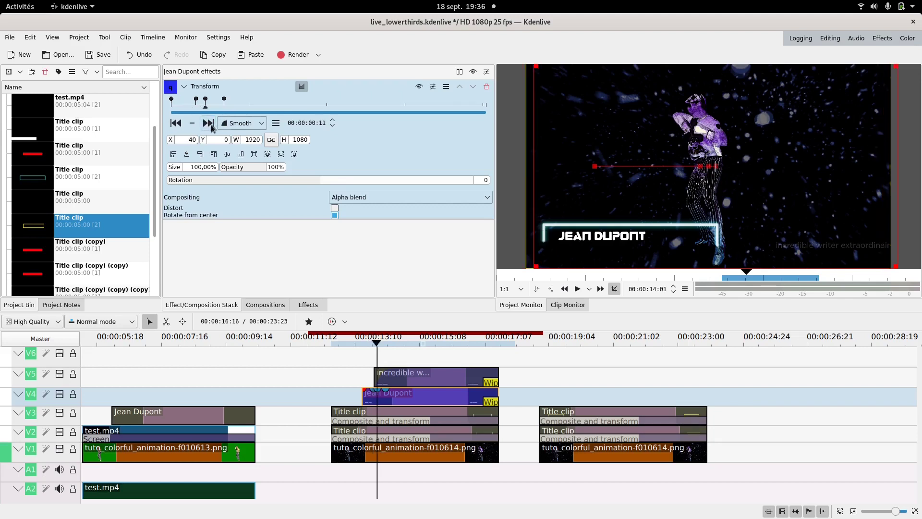
click(207, 123)
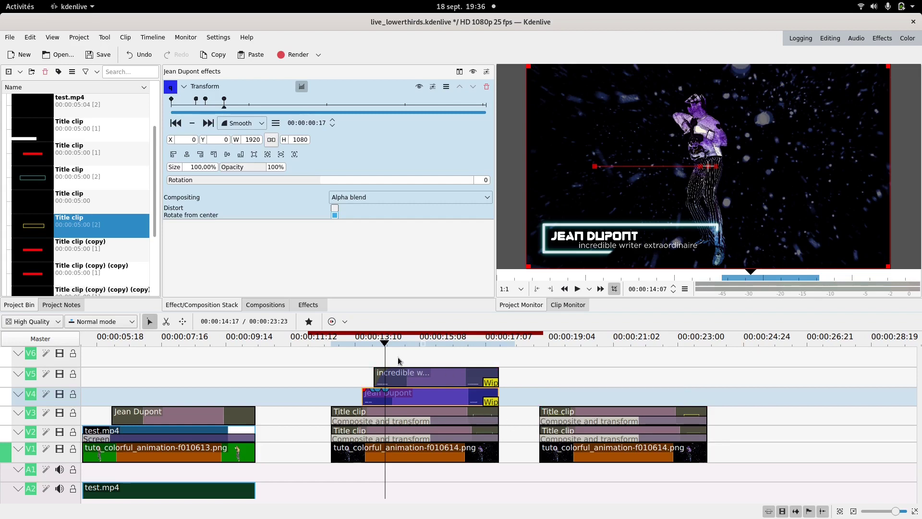
click(399, 377)
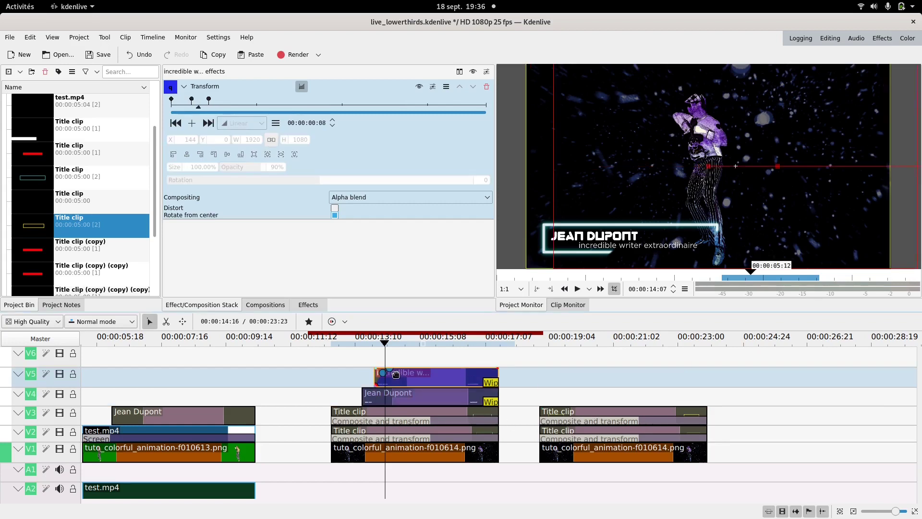
click(176, 123)
click(208, 123)
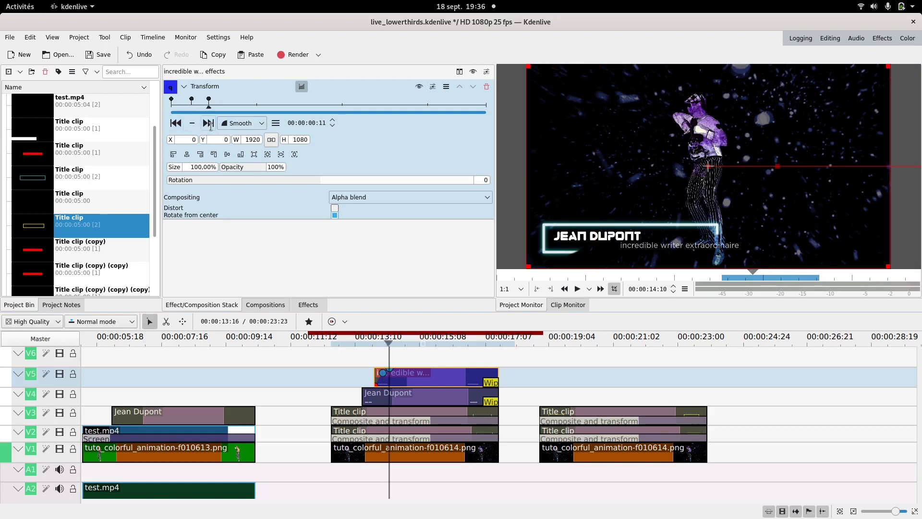